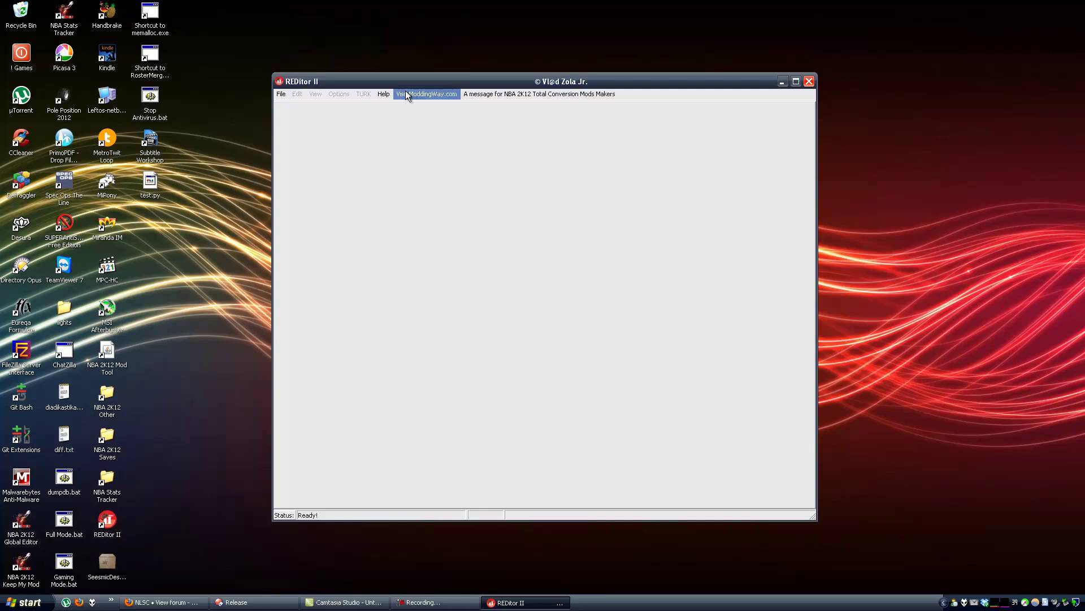
- Open the UltimateBaseRosterV22.ROS roster in REditor II
{"action": "left_click", "coordinate": [288, 92]}
{"action": "left_click", "coordinate": [294, 104]}
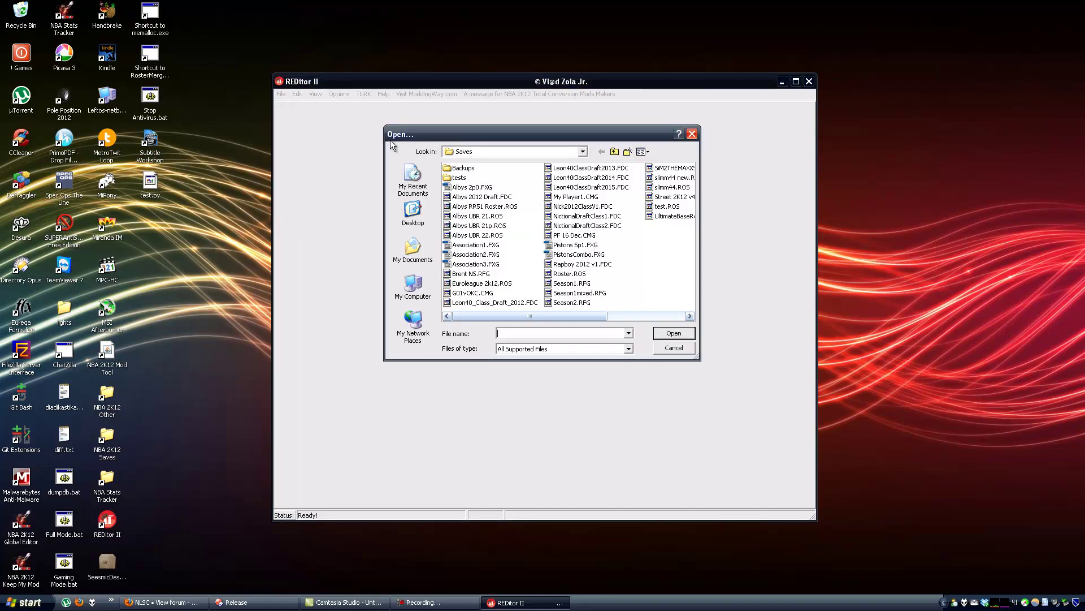
{"action": "double_click", "coordinate": [664, 216]}
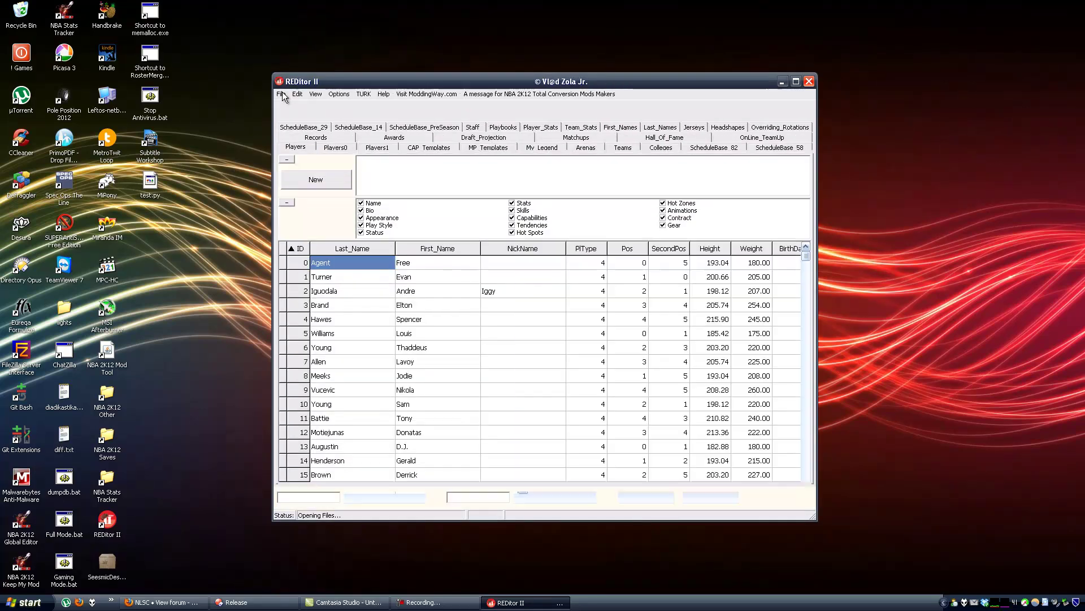
- Open Albys RR51 Roster.ROS as a second tab, then return to the UltimateBaseRosterV22 tab
{"action": "left_click", "coordinate": [282, 93]}
{"action": "left_click", "coordinate": [291, 106]}
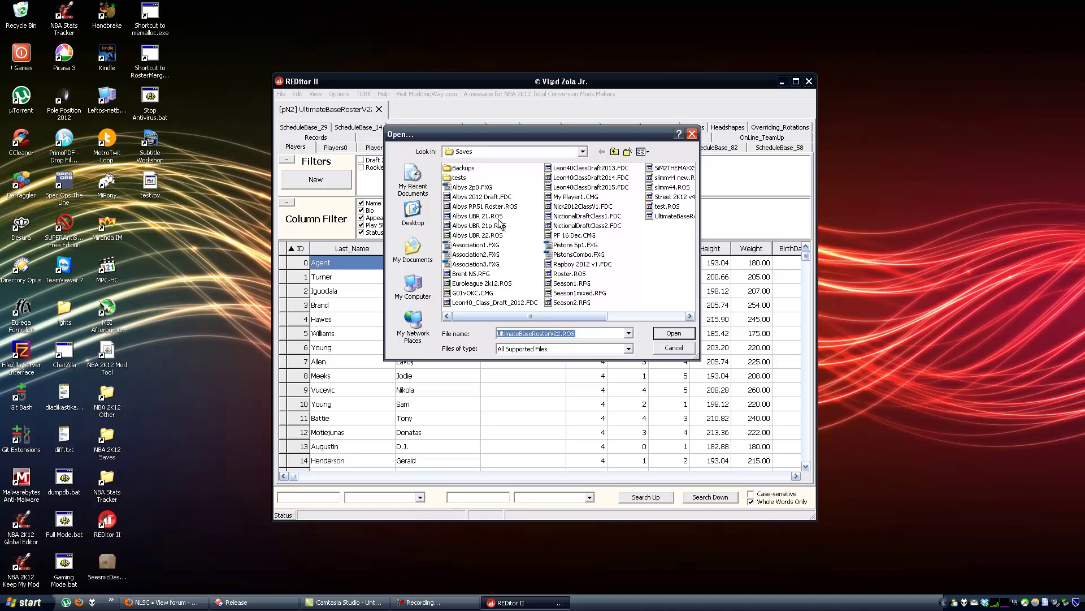
{"action": "double_click", "coordinate": [485, 207]}
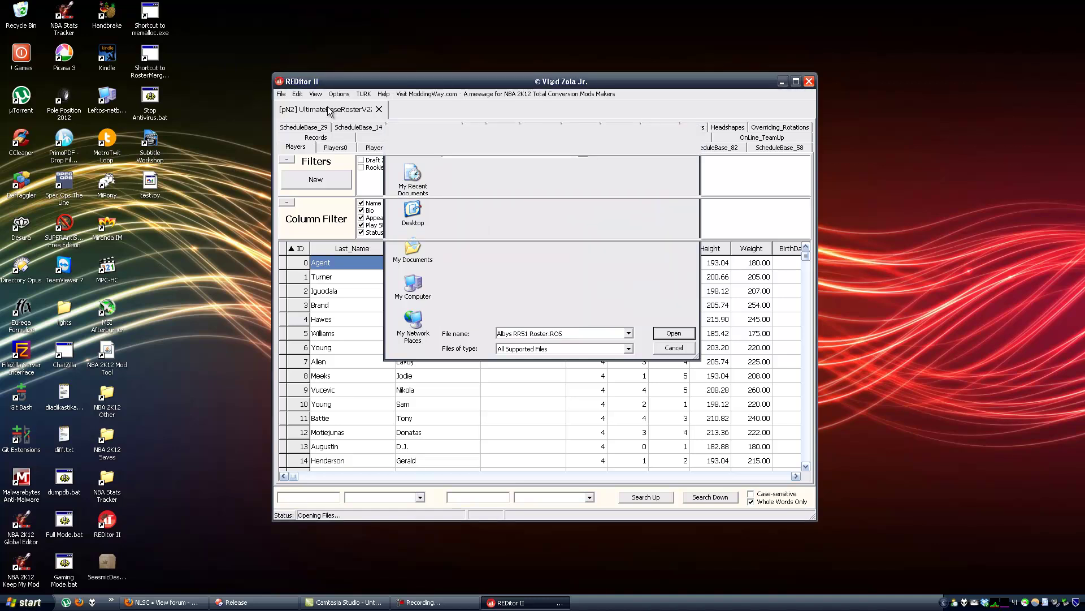
{"action": "left_click", "coordinate": [330, 111]}
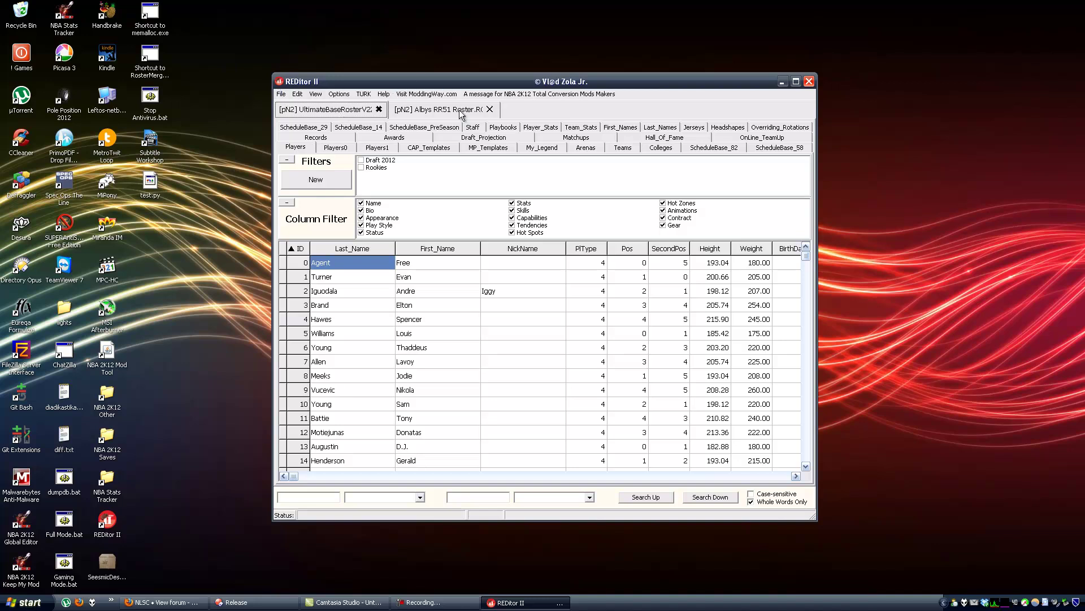
- Look through the File menu, then select all player rows and clear the selection again
{"action": "left_click", "coordinate": [281, 94]}
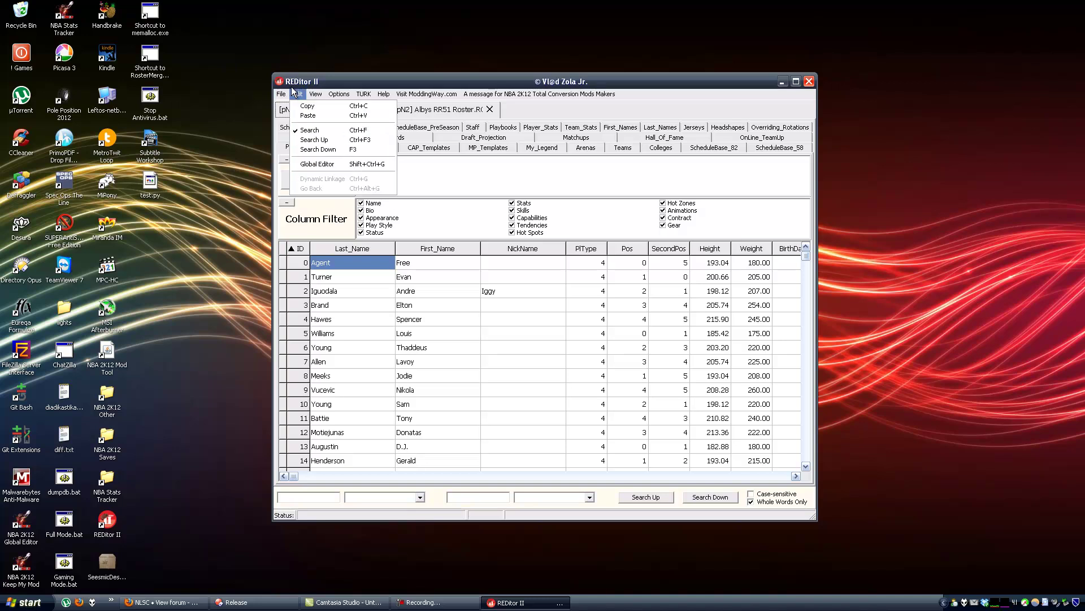
{"action": "left_click", "coordinate": [315, 93]}
{"action": "key", "text": "ctrl+a"}
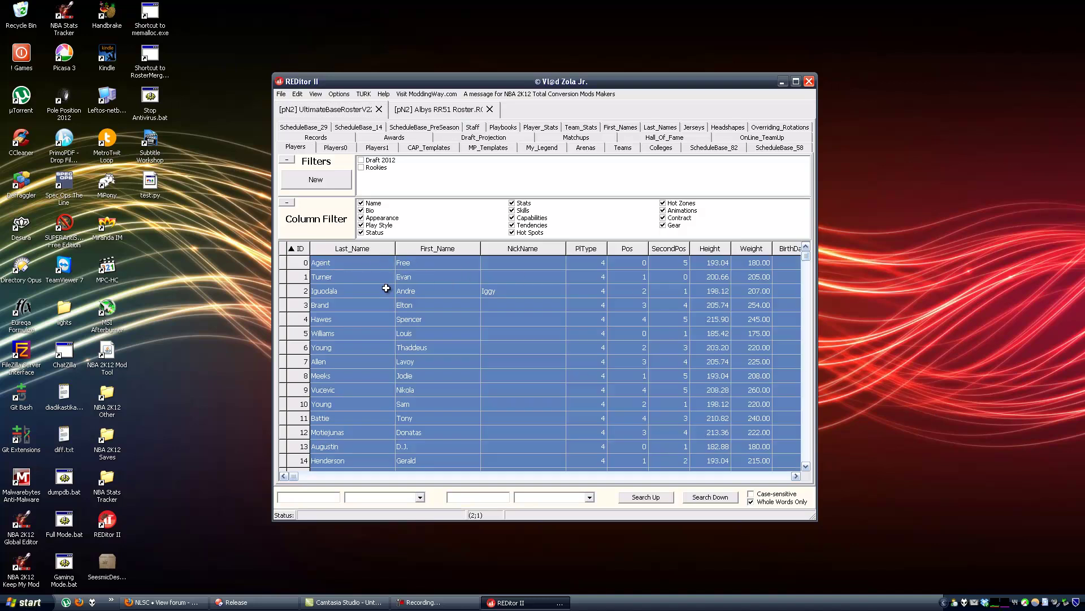
{"action": "left_click", "coordinate": [364, 263]}
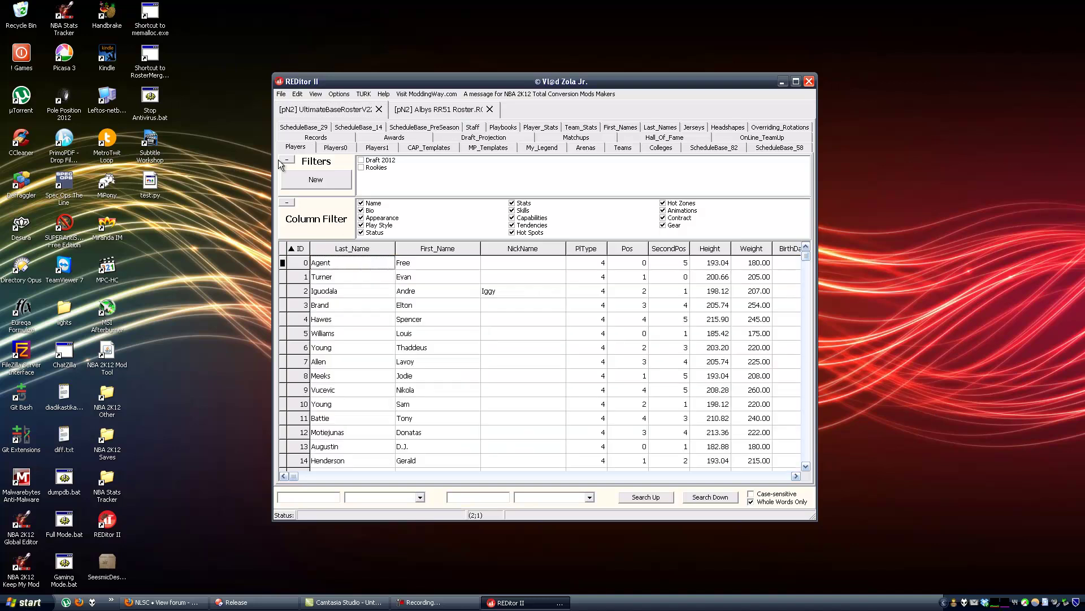
- Open Export To CSV and make a new !testcsv folder under My Documents the destination
{"action": "left_click", "coordinate": [281, 94]}
{"action": "left_click", "coordinate": [314, 178]}
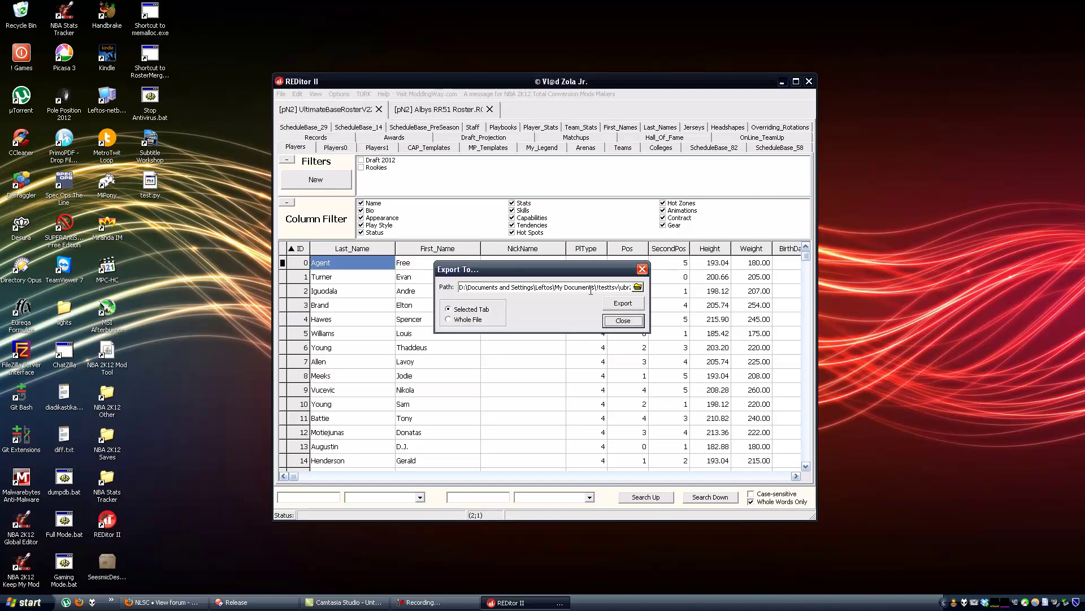
{"action": "left_click", "coordinate": [637, 287]}
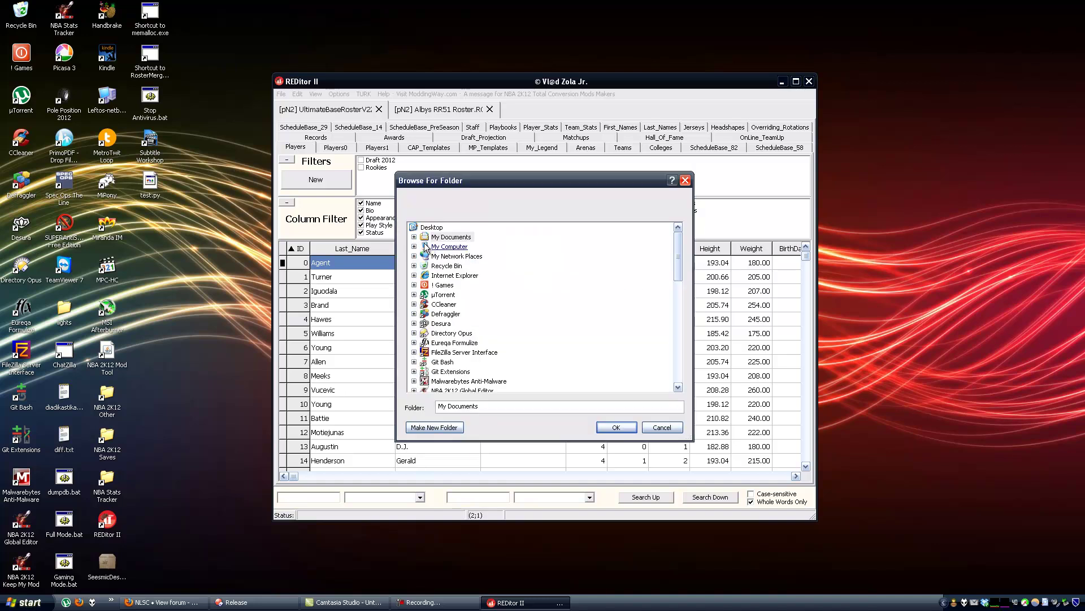
{"action": "left_click", "coordinate": [442, 428]}
{"action": "type", "text": "!"}
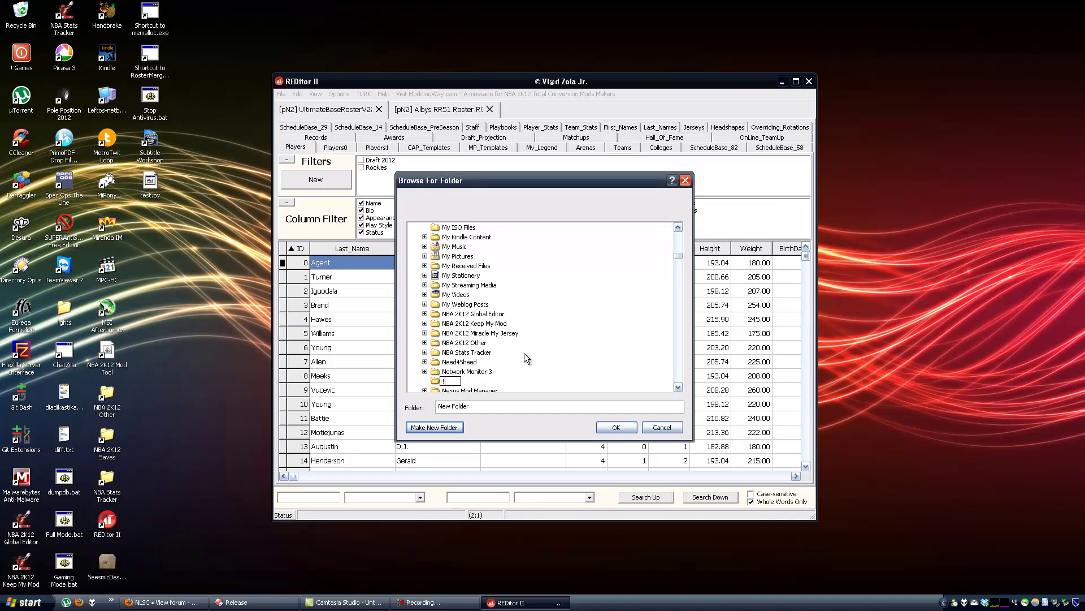
{"action": "type", "text": "testcsv"}
{"action": "key", "text": "Return"}
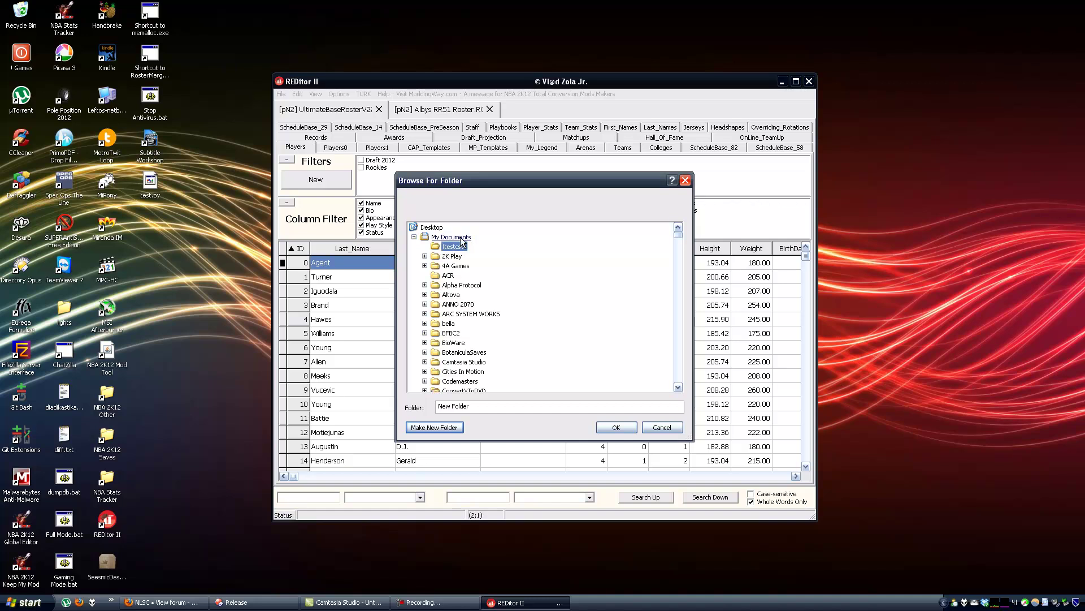
{"action": "left_click", "coordinate": [617, 427]}
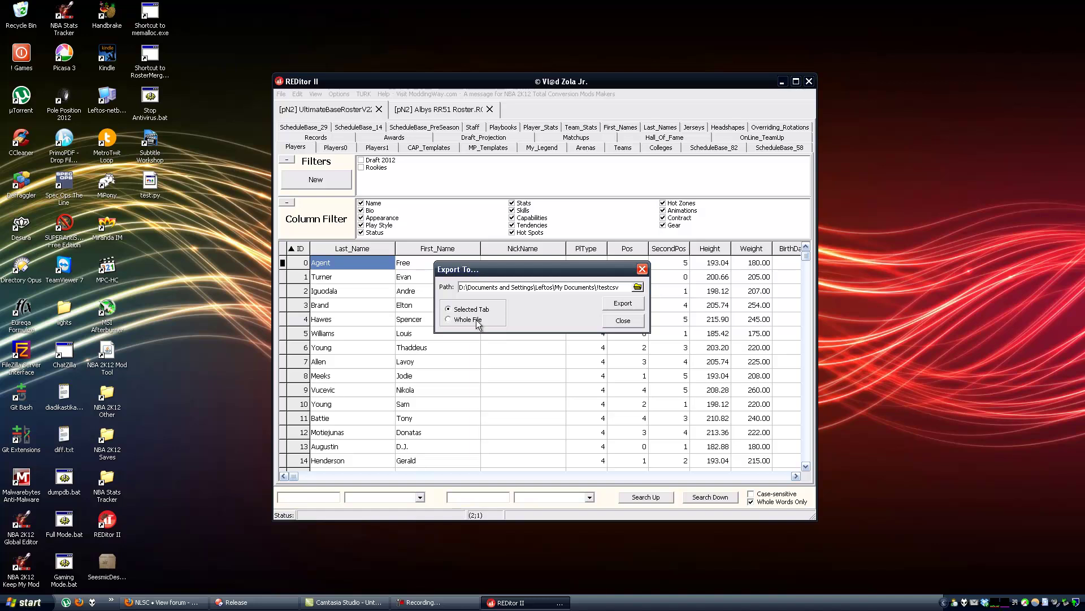
- Change the export destination to a new ubrv22 folder inside !testcsv
{"action": "left_click", "coordinate": [641, 288]}
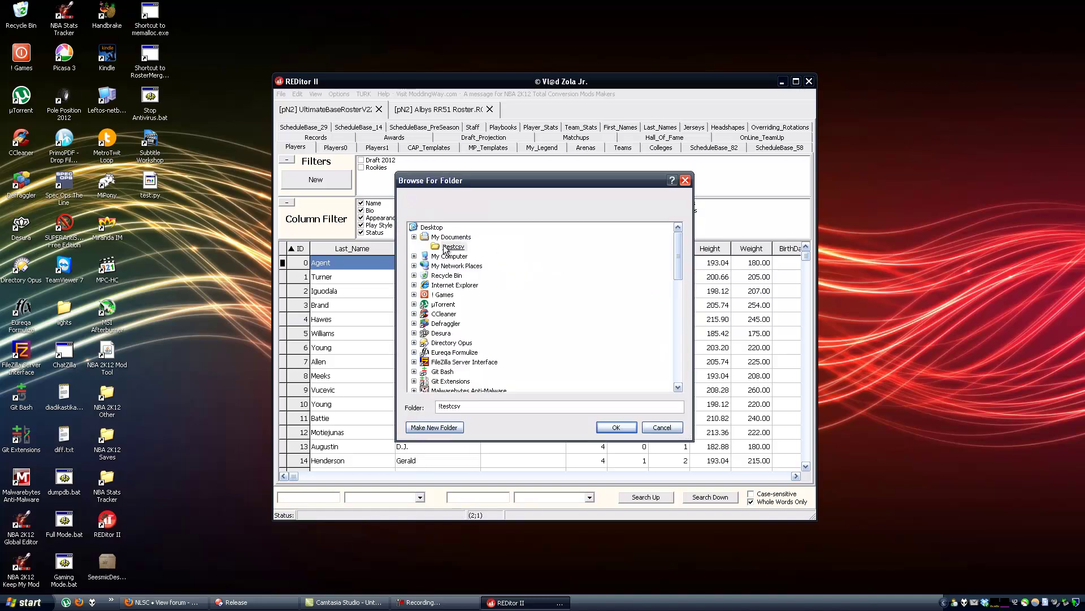
{"action": "left_click", "coordinate": [426, 430]}
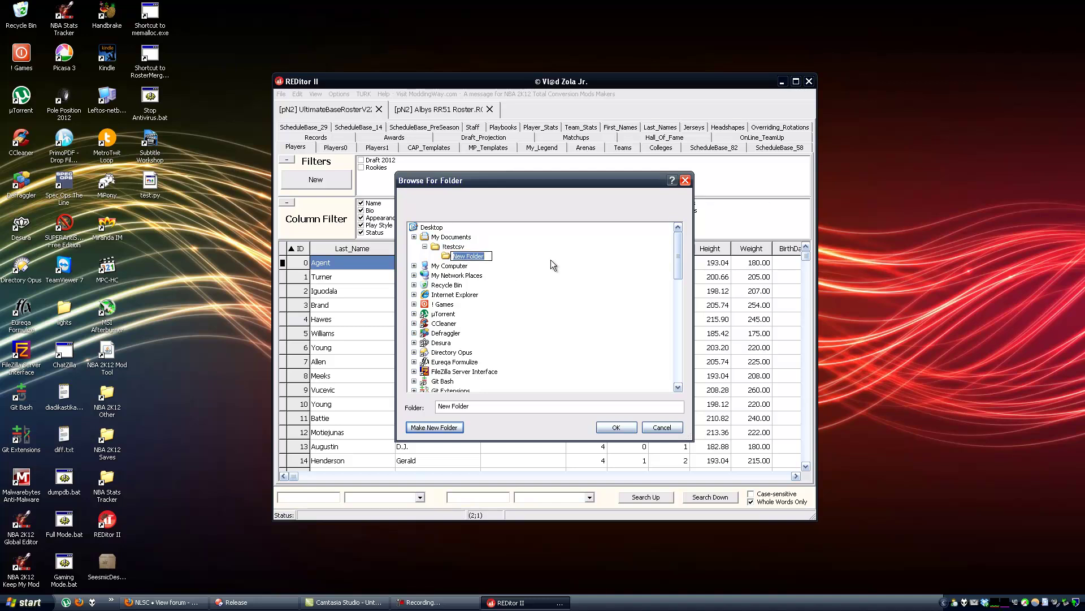
{"action": "type", "text": "ubrv22"}
{"action": "key", "text": "Return"}
{"action": "left_click", "coordinate": [614, 428]}
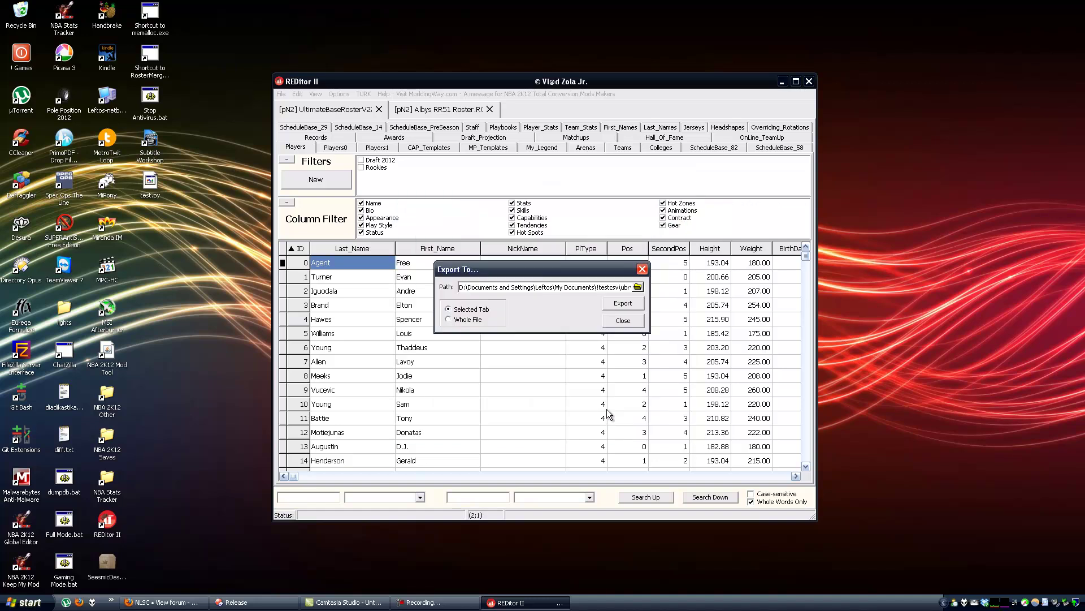
- Export the whole UltimateBaseRosterV22 file to CSV and close the export dialog
{"action": "left_click", "coordinate": [478, 320]}
{"action": "left_click", "coordinate": [625, 304]}
{"action": "key", "text": "Return"}
{"action": "left_click", "coordinate": [623, 320]}
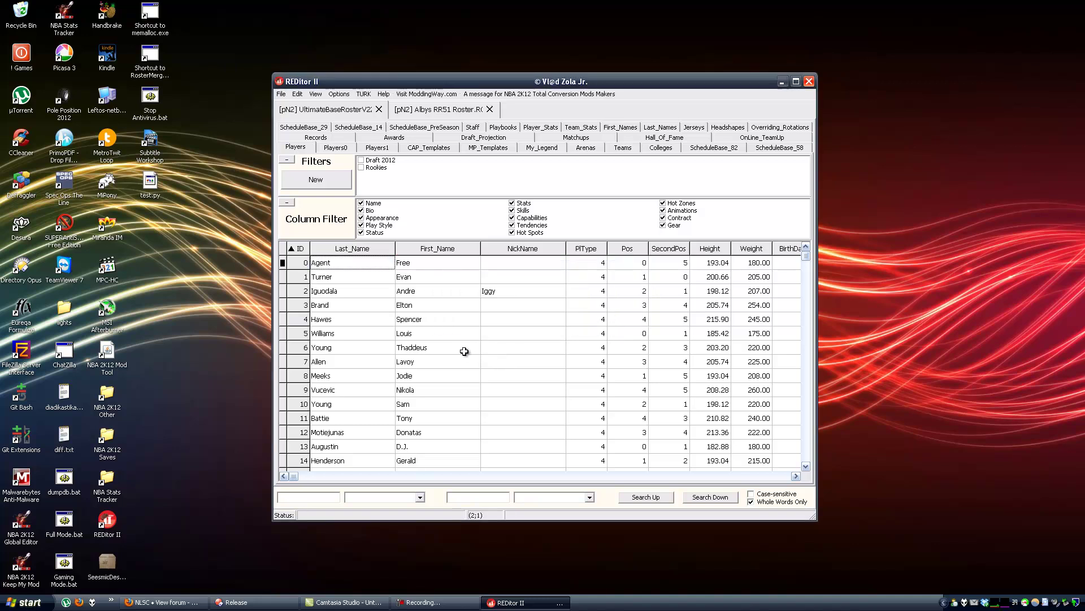
- Switch to the Albys RR51 roster and set the CSV export to a new albys folder in !testcsv
{"action": "left_click", "coordinate": [440, 110]}
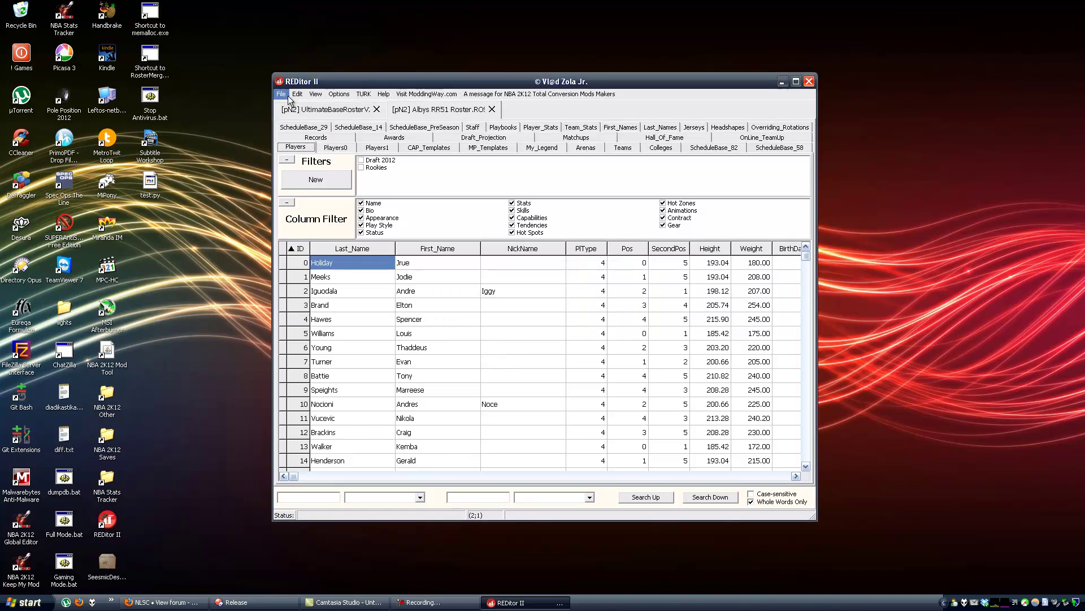
{"action": "left_click", "coordinate": [281, 94]}
{"action": "left_click", "coordinate": [297, 175]}
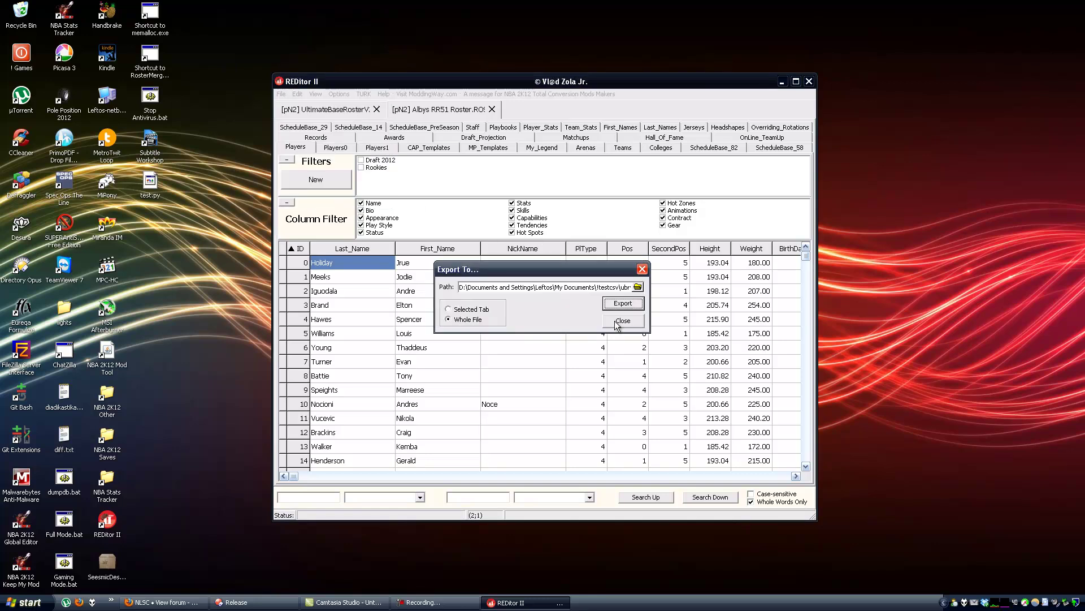
{"action": "left_click", "coordinate": [639, 287]}
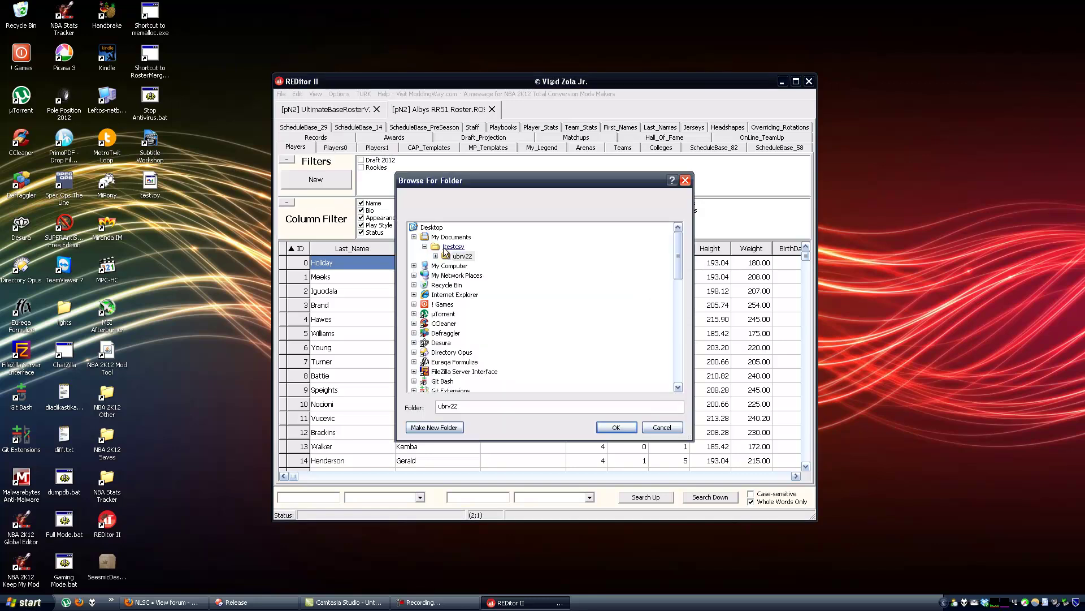
{"action": "left_click", "coordinate": [435, 427]}
{"action": "type", "text": "albys51"}
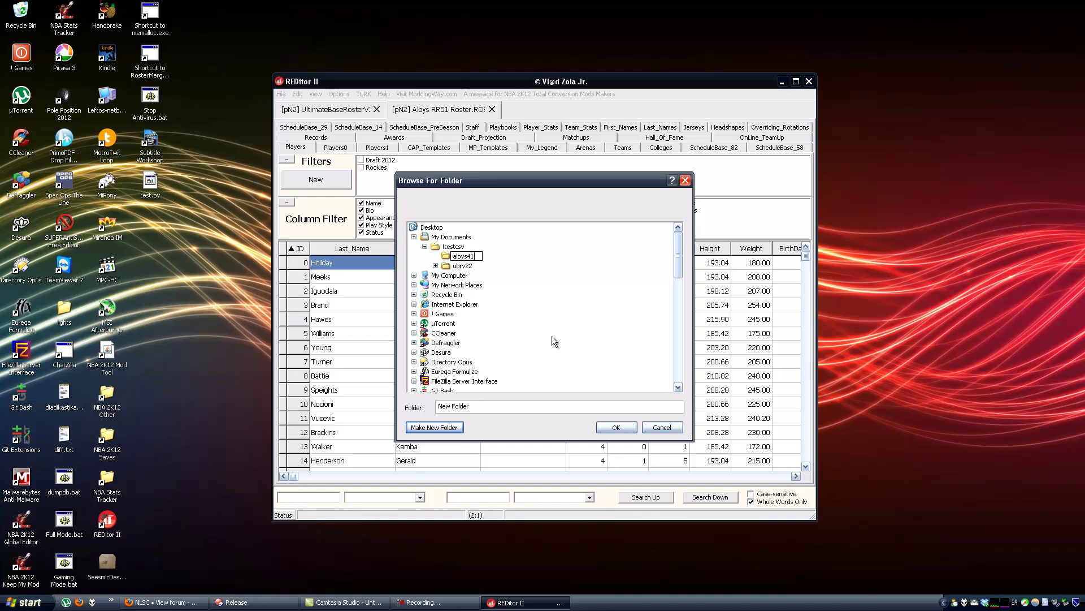
{"action": "key", "text": "Return"}
{"action": "left_click", "coordinate": [616, 426]}
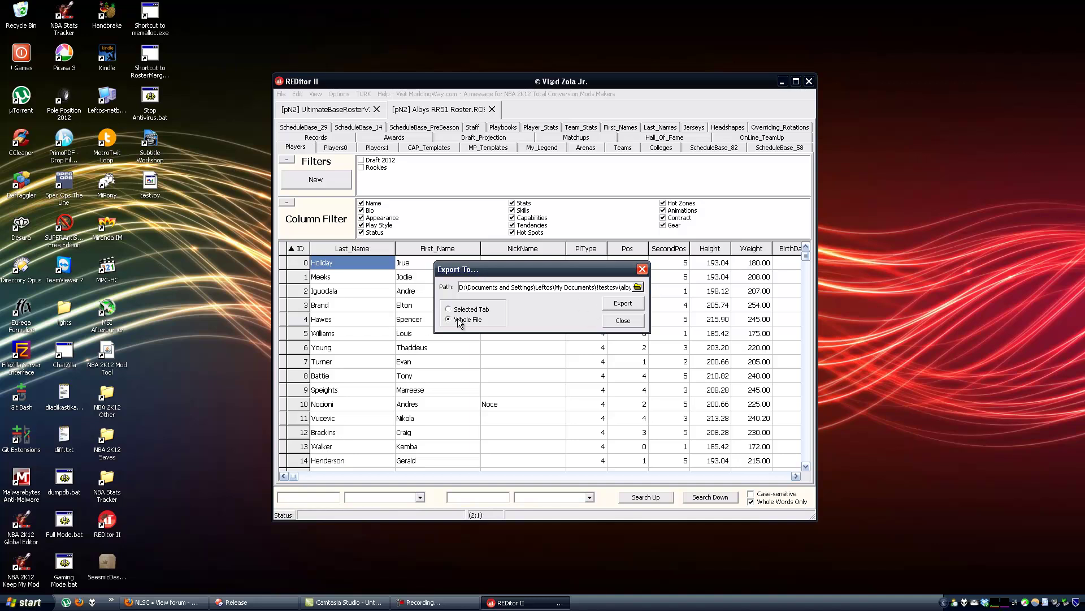
- Export the Albys roster to CSV, close the dialog, and minimize REditor II
{"action": "left_click", "coordinate": [611, 304]}
{"action": "left_click", "coordinate": [550, 314]}
{"action": "left_click", "coordinate": [623, 320]}
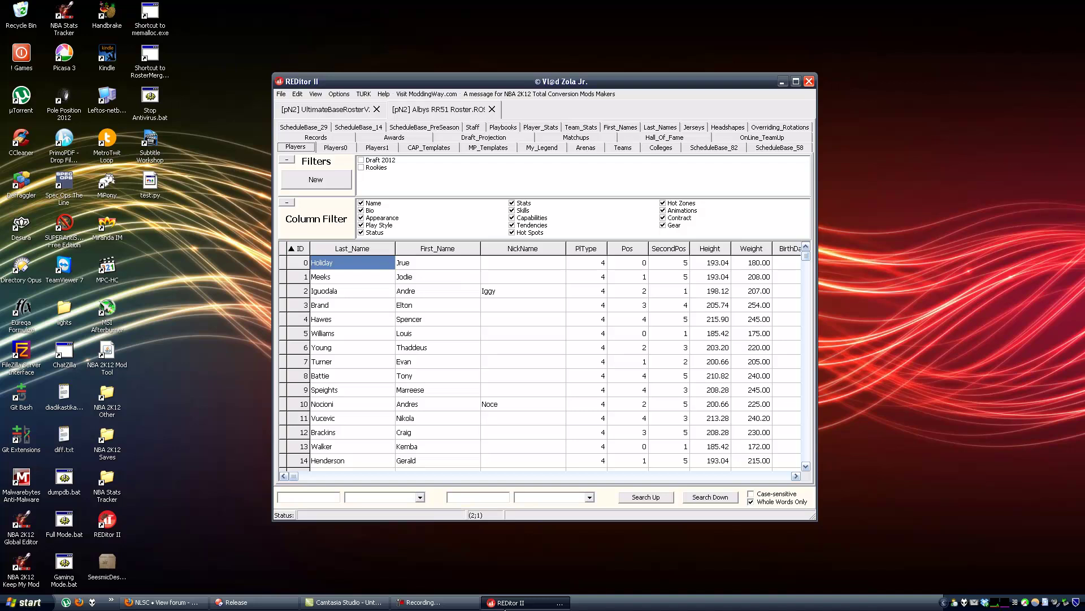
{"action": "left_click", "coordinate": [485, 601]}
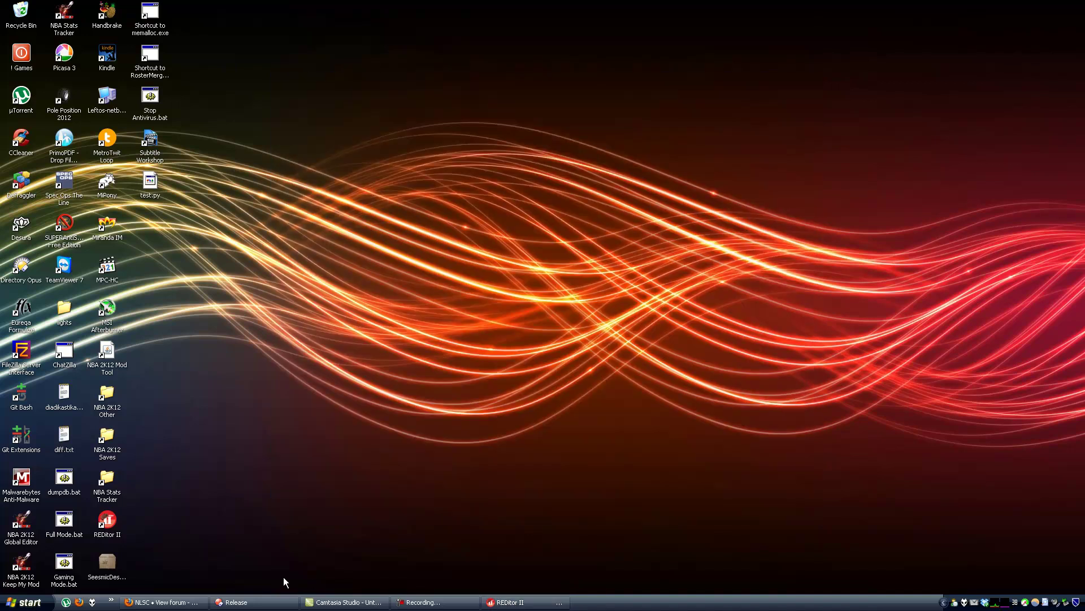
- Launch RosterMerger.exe from the Release folder and move its window into view
{"action": "left_click", "coordinate": [278, 602]}
{"action": "double_click", "coordinate": [447, 250]}
{"action": "left_click_drag", "start_coordinate": [231, 52], "coordinate": [511, 210]}
- Set the source to !testcsv\ubrv22\Players.csv and browse into the albys51 folder for the target
{"action": "key", "text": "space"}
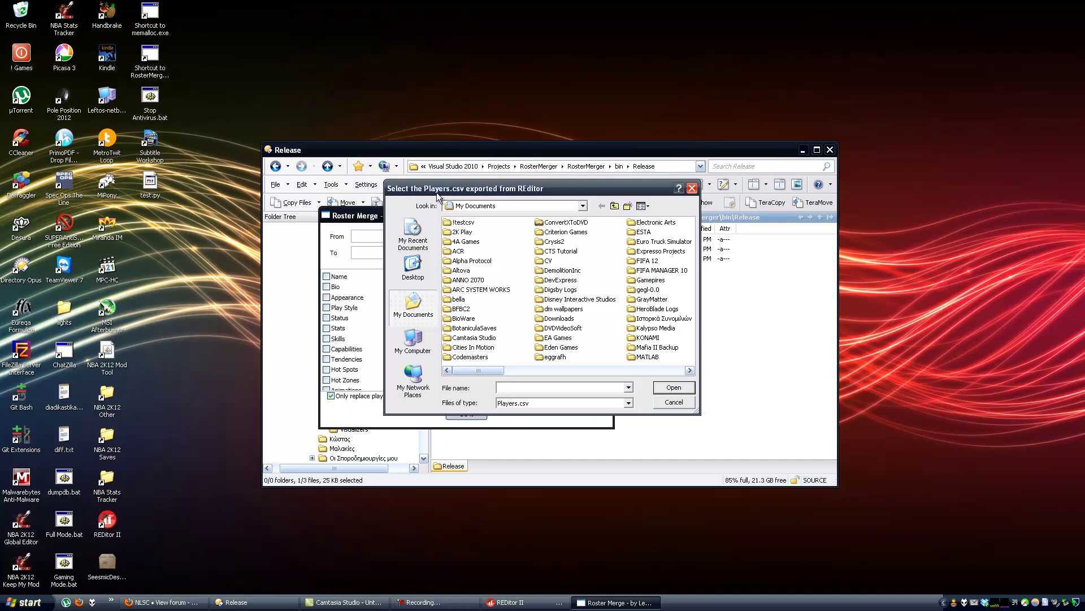
{"action": "double_click", "coordinate": [462, 223]}
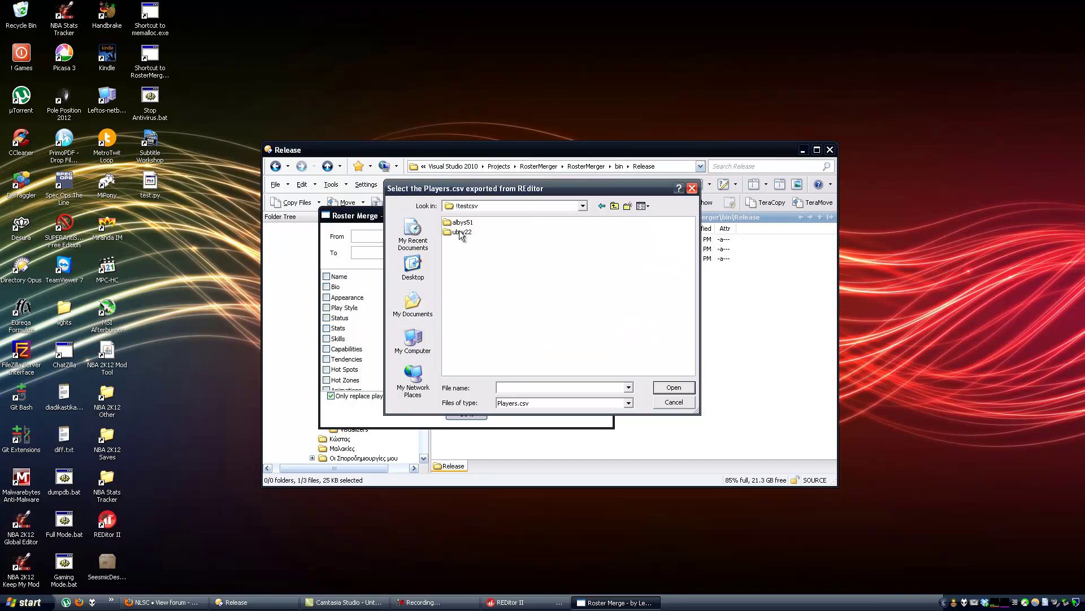
{"action": "double_click", "coordinate": [458, 225]}
{"action": "left_click", "coordinate": [570, 253]}
{"action": "left_click", "coordinate": [614, 205]}
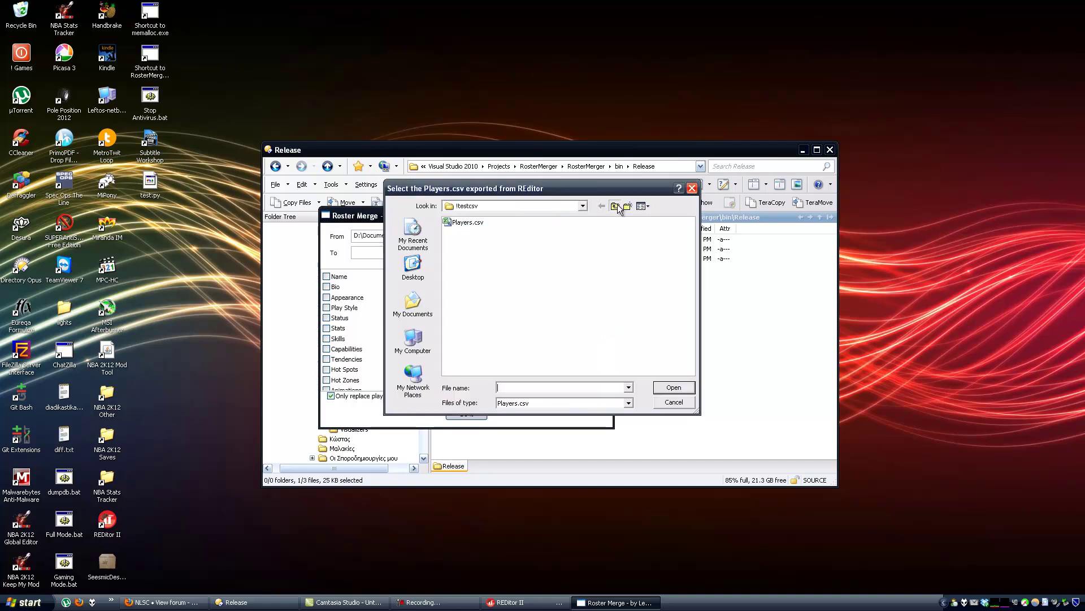
{"action": "double_click", "coordinate": [461, 222]}
- Target albys51\Players.csv, tick Status and Contract, and turn on No FA and Teams
{"action": "double_click", "coordinate": [463, 226]}
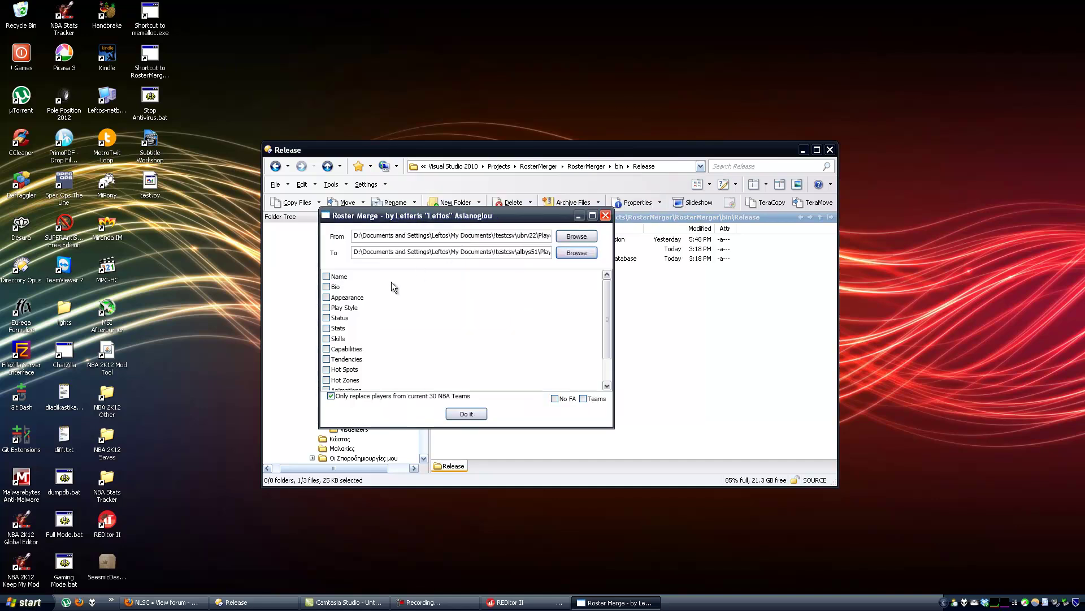
{"action": "left_click", "coordinate": [327, 287]}
{"action": "left_click", "coordinate": [326, 298]}
{"action": "left_click", "coordinate": [327, 319]}
{"action": "scroll", "coordinate": [379, 331], "scroll_direction": "down", "scroll_amount": 1}
{"action": "left_click", "coordinate": [563, 399]}
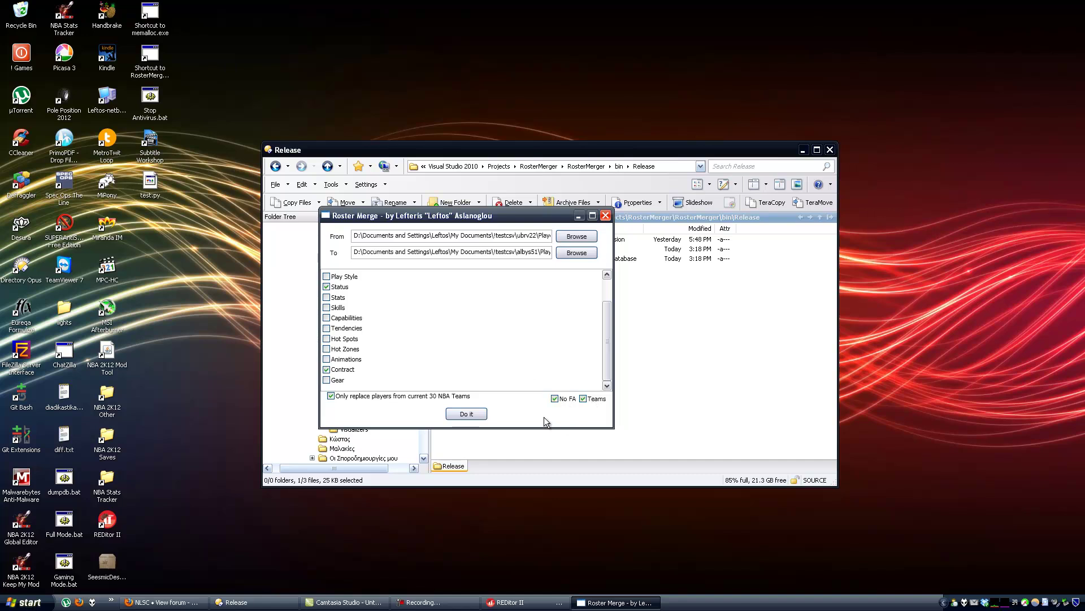
{"action": "scroll", "coordinate": [523, 355], "scroll_direction": "up", "scroll_amount": 1}
{"action": "scroll", "coordinate": [524, 355], "scroll_direction": "down", "scroll_amount": 1}
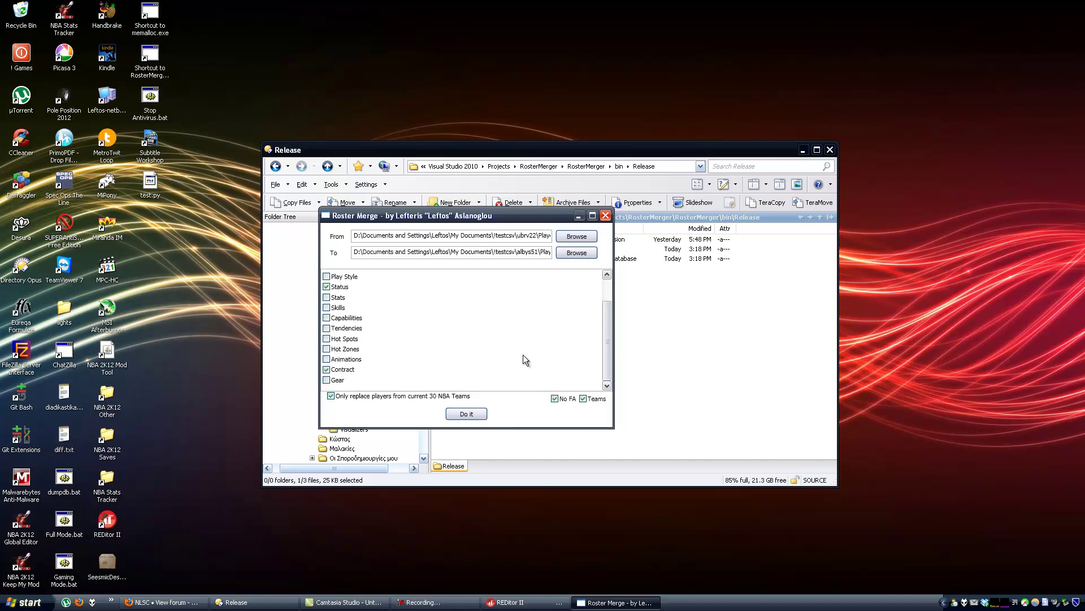
{"action": "left_click", "coordinate": [465, 418]}
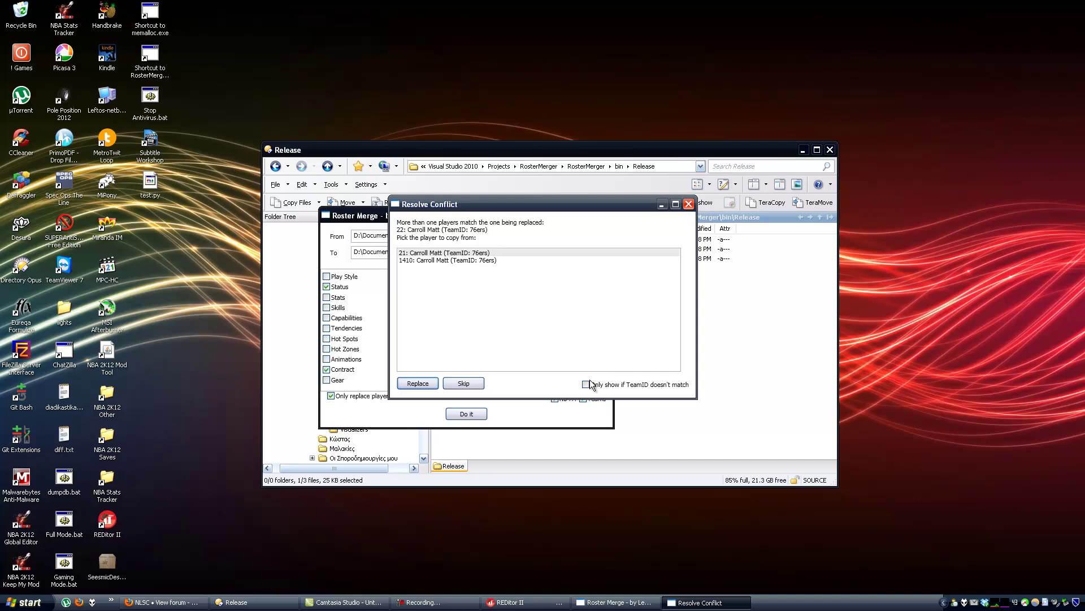
{"action": "left_click_drag", "start_coordinate": [502, 202], "coordinate": [508, 231]}
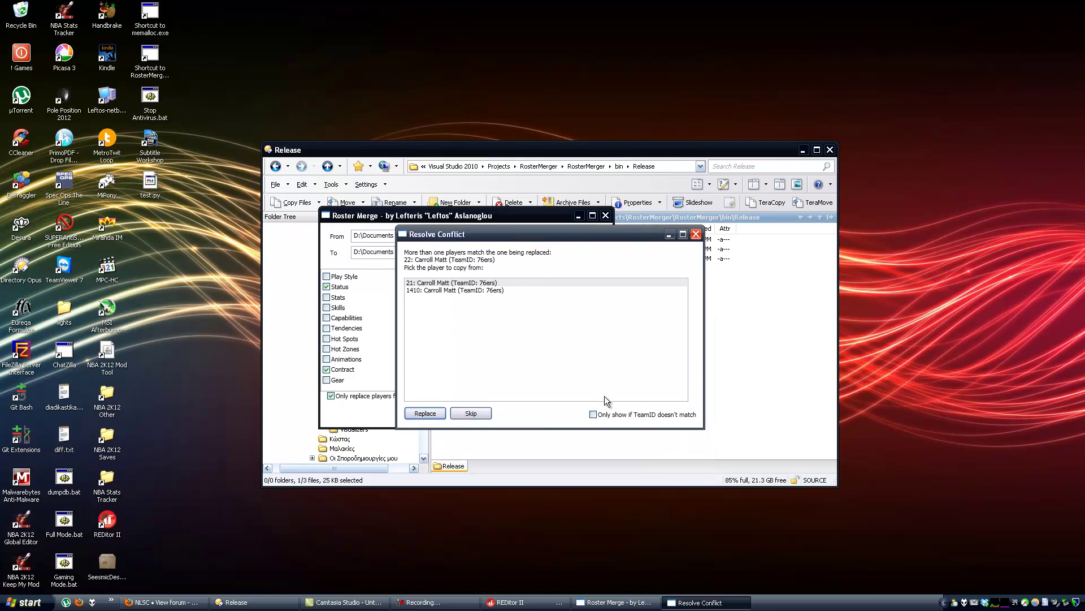
{"action": "left_click", "coordinate": [426, 413]}
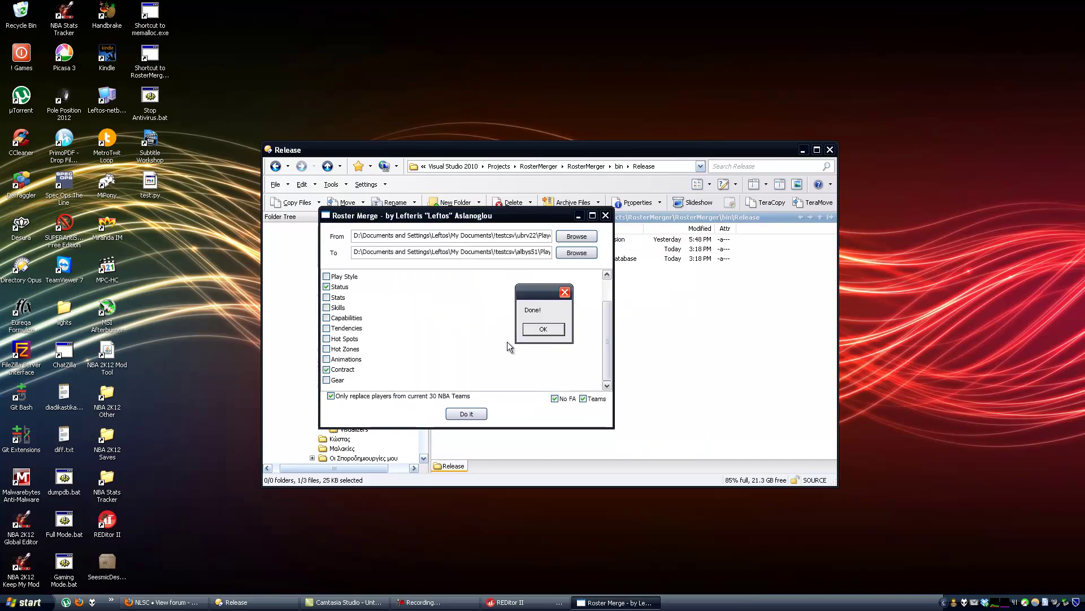
{"action": "left_click", "coordinate": [543, 329]}
{"action": "left_click_drag", "start_coordinate": [513, 221], "coordinate": [652, 280]}
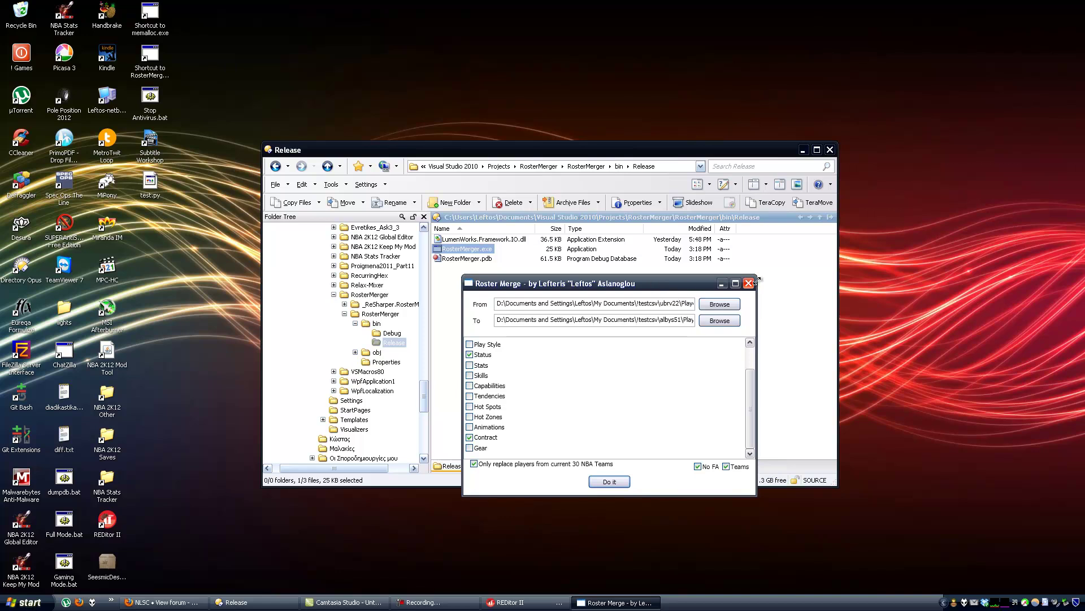
- Save the Albys roster in REditor II as 'albys test.ROS'
{"action": "left_click", "coordinate": [500, 602]}
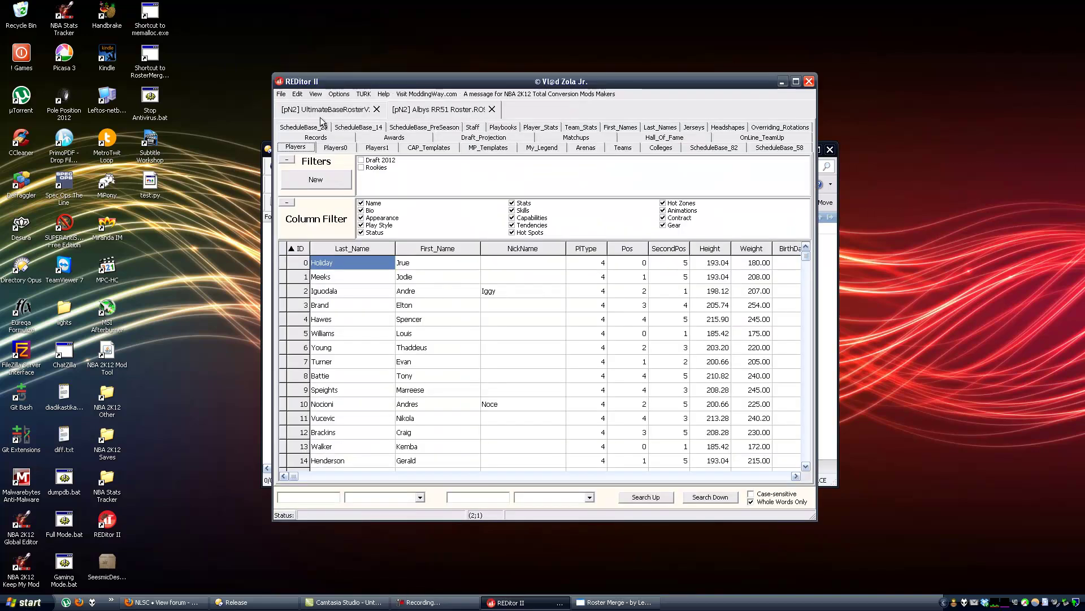
{"action": "left_click", "coordinate": [283, 93]}
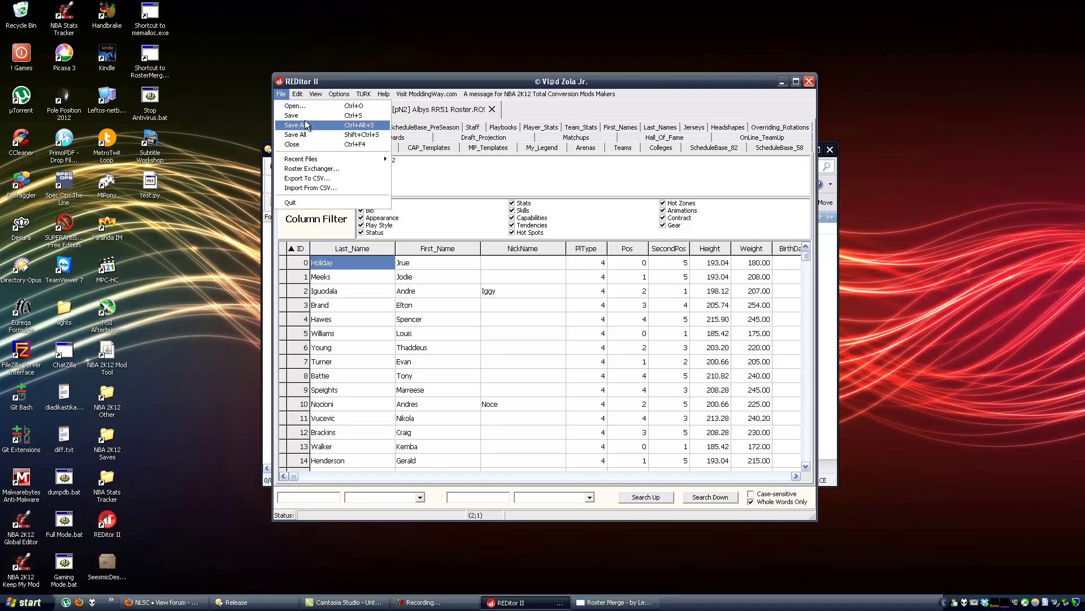
{"action": "left_click", "coordinate": [302, 125]}
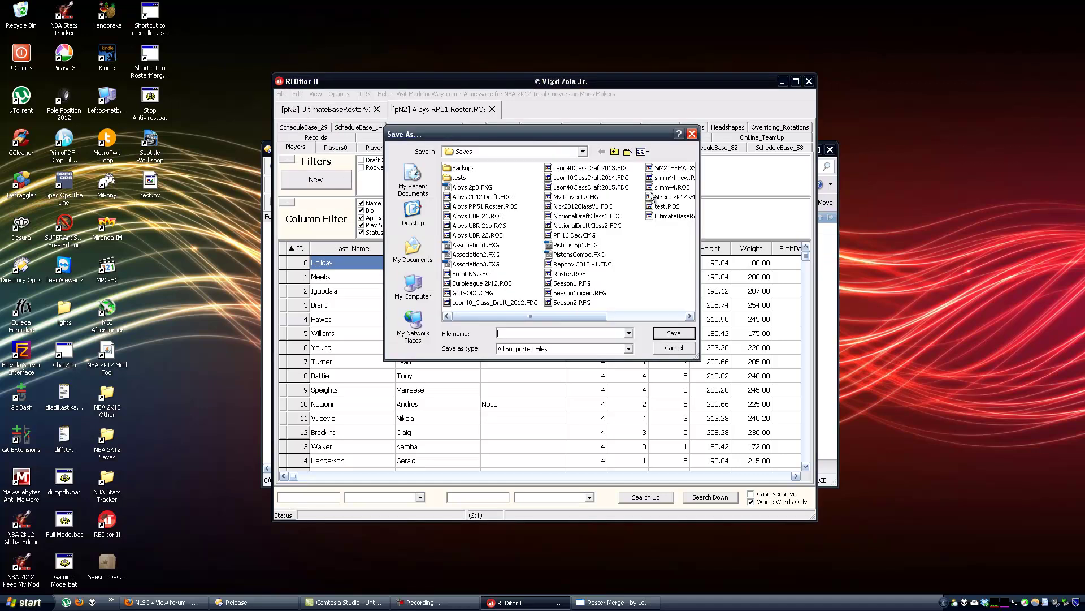
{"action": "type", "text": "albys test"}
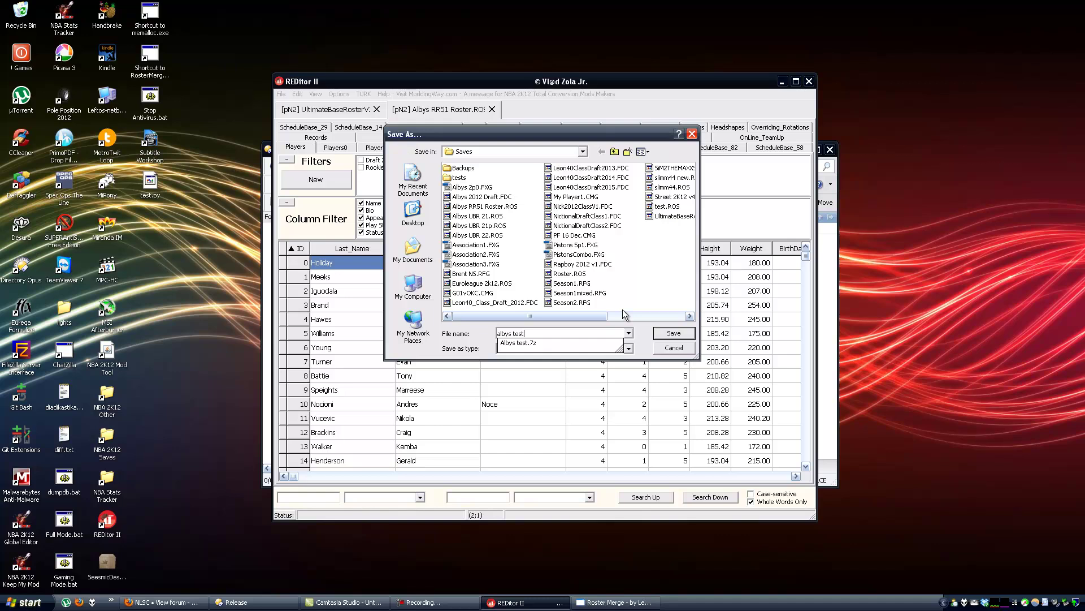
{"action": "key", "text": "Return"}
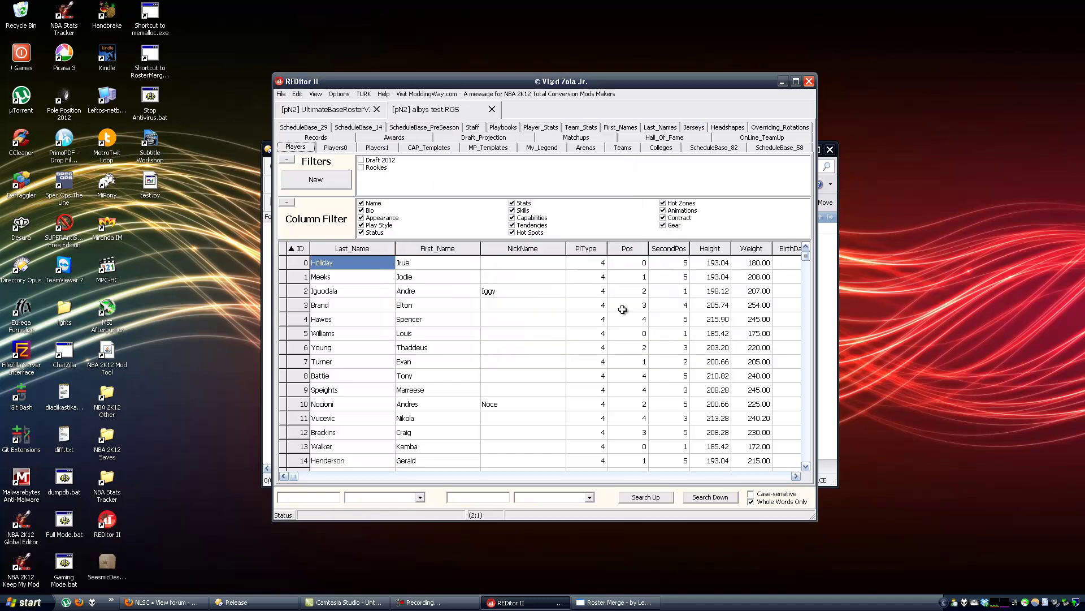
{"action": "left_click", "coordinate": [281, 93]}
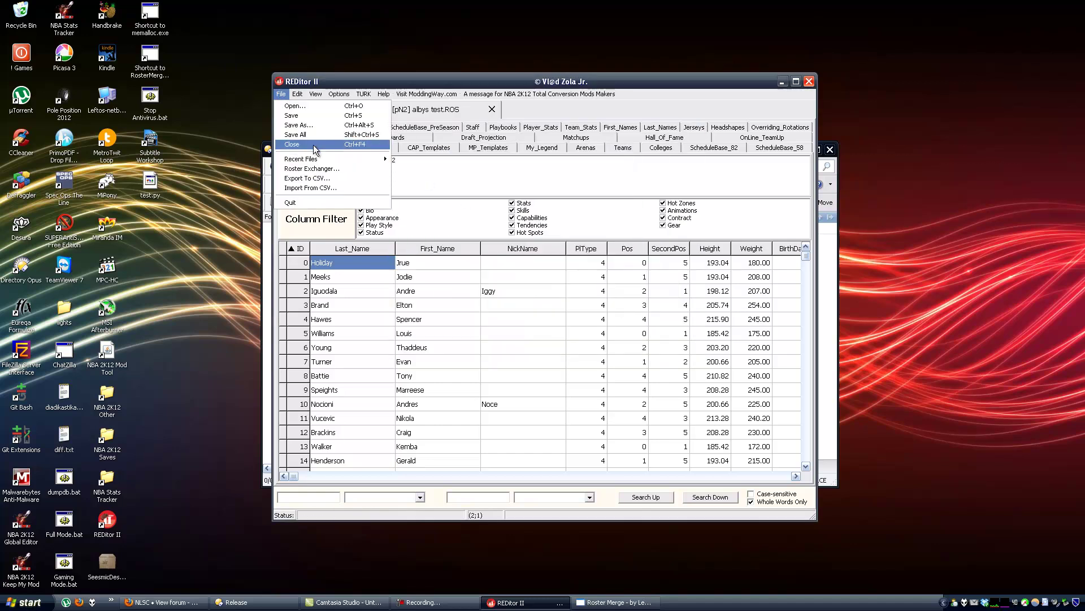
- Start a CSV import and choose the albys51 folder as its source
{"action": "left_click", "coordinate": [308, 189]}
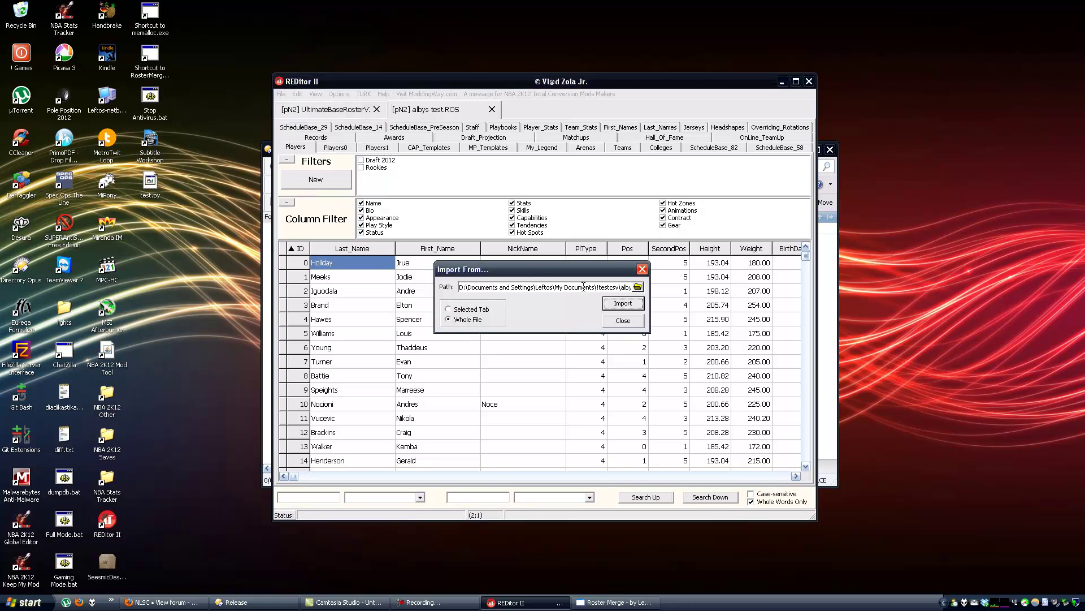
{"action": "left_click", "coordinate": [638, 287]}
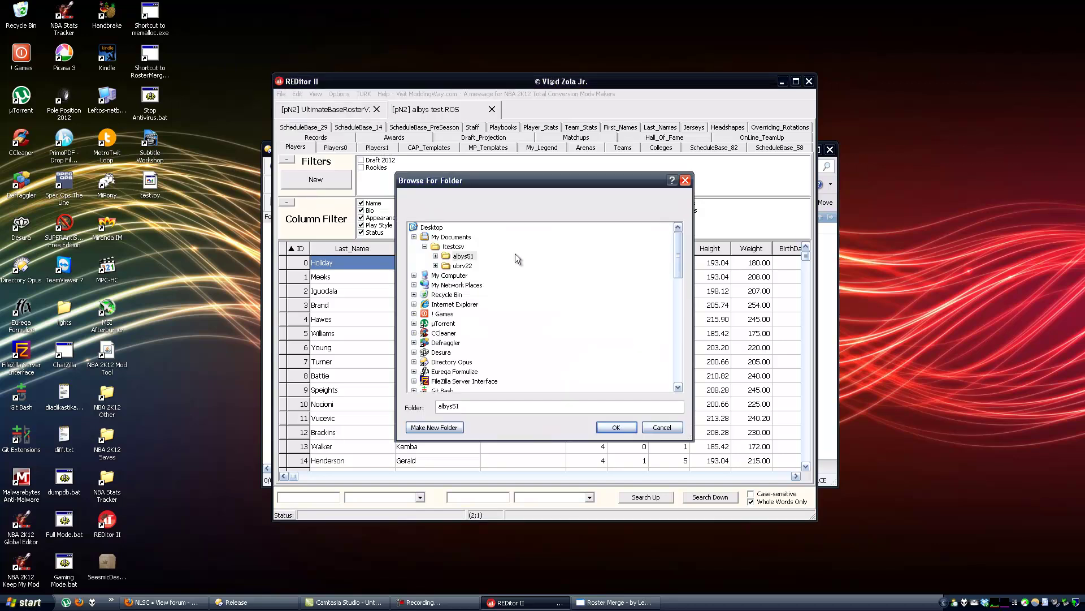
{"action": "double_click", "coordinate": [462, 257]}
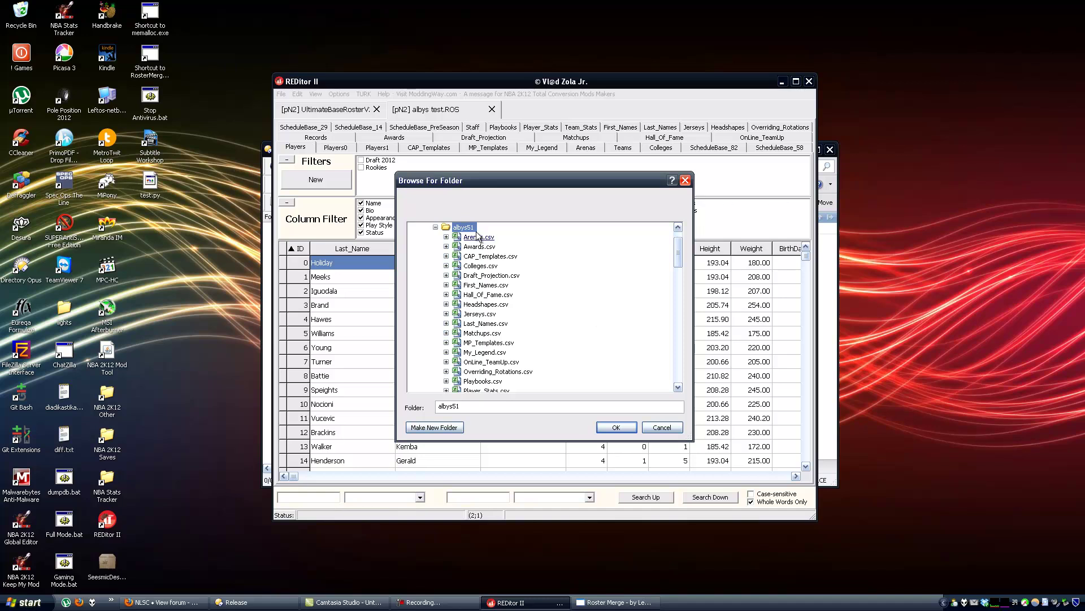
{"action": "left_click", "coordinate": [613, 603]}
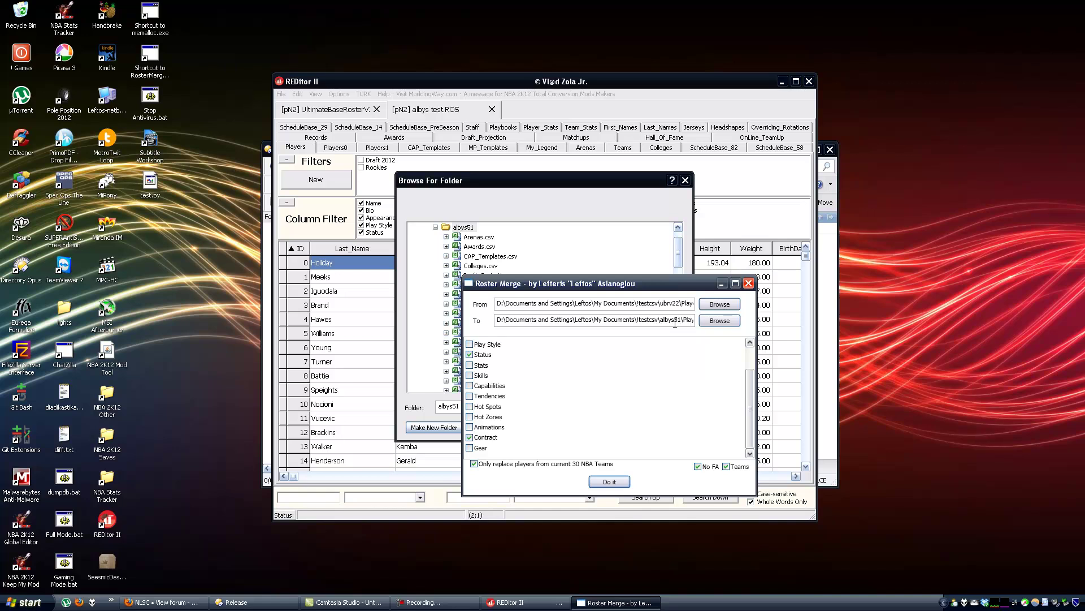
{"action": "left_click", "coordinate": [531, 210]}
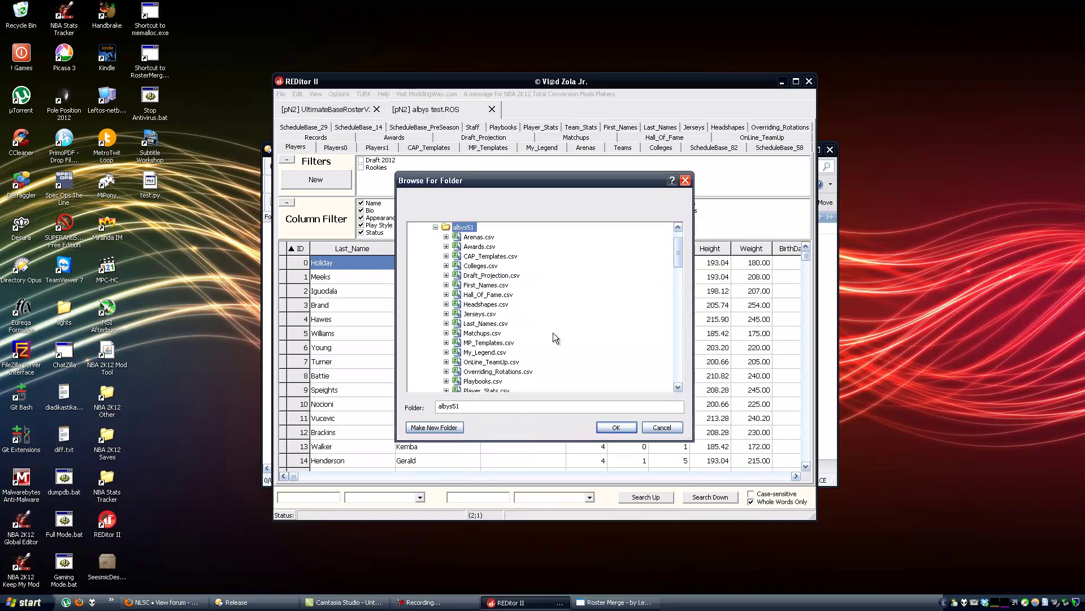
{"action": "scroll", "coordinate": [515, 387], "scroll_direction": "down", "scroll_amount": 1}
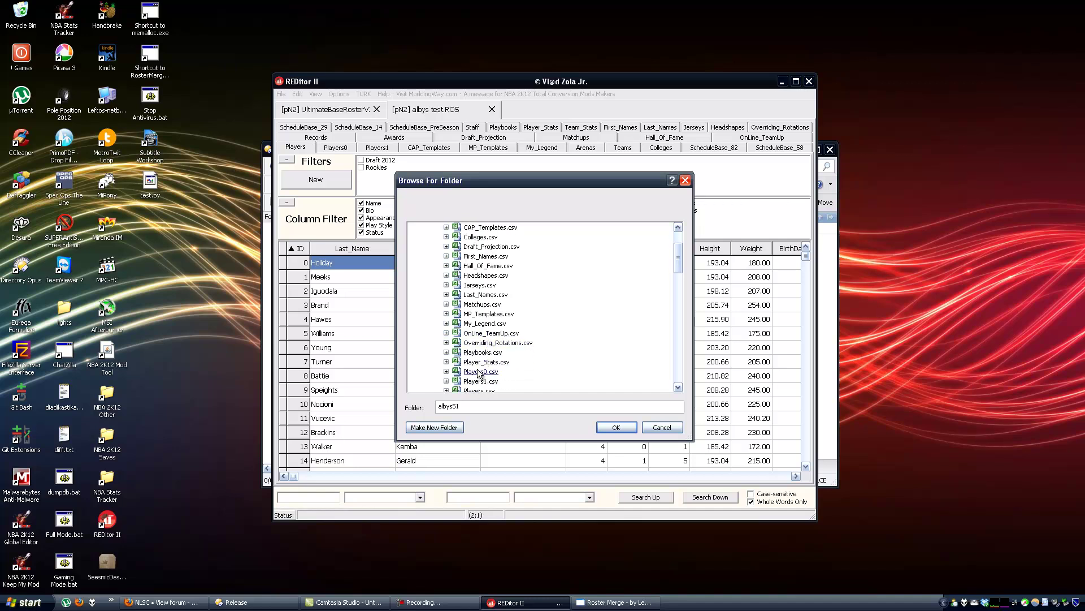
{"action": "scroll", "coordinate": [503, 384], "scroll_direction": "up", "scroll_amount": 2}
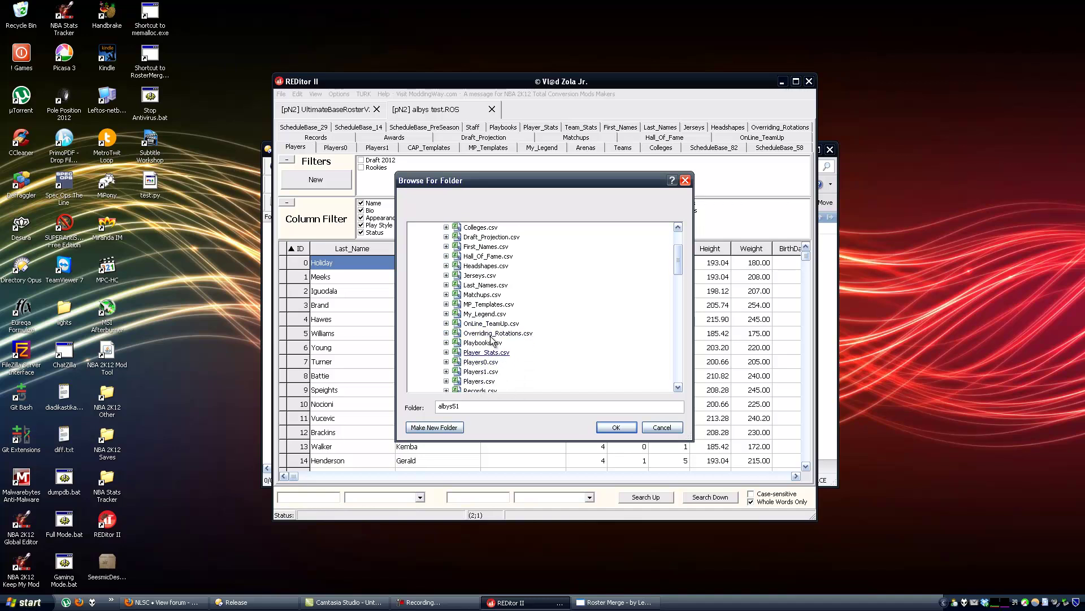
{"action": "left_click", "coordinate": [616, 426]}
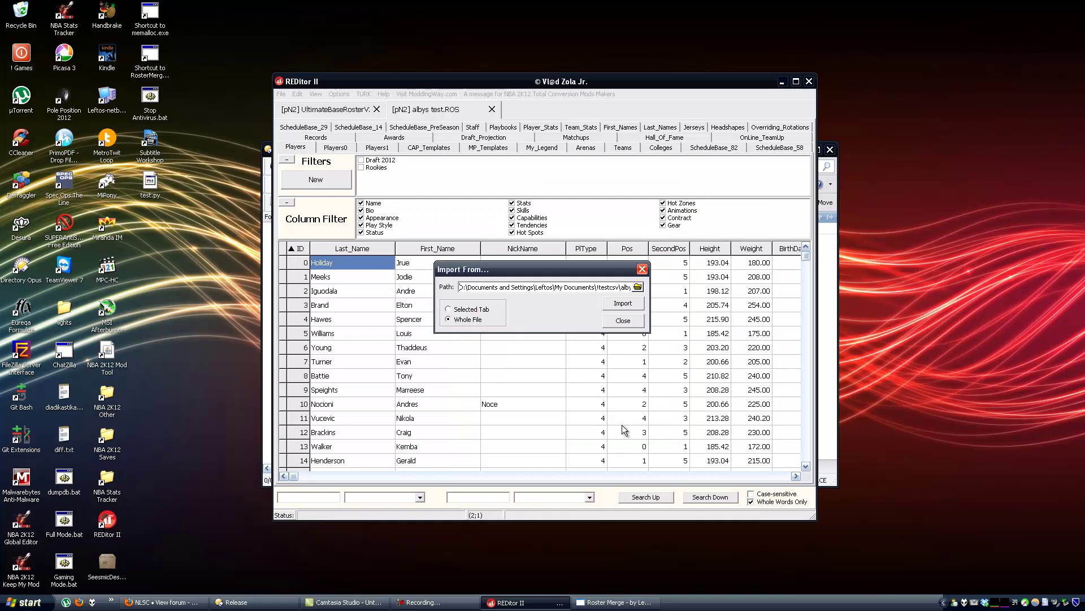
- Import the whole file from CSV and dismiss the success message
{"action": "left_click", "coordinate": [480, 320]}
{"action": "left_click", "coordinate": [615, 305]}
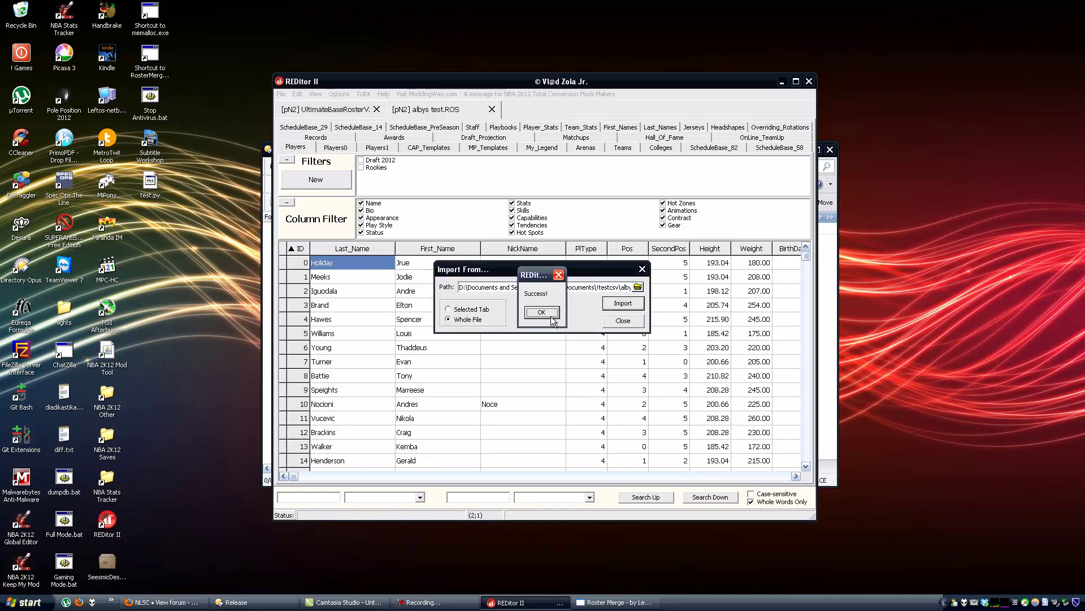
{"action": "left_click", "coordinate": [624, 319]}
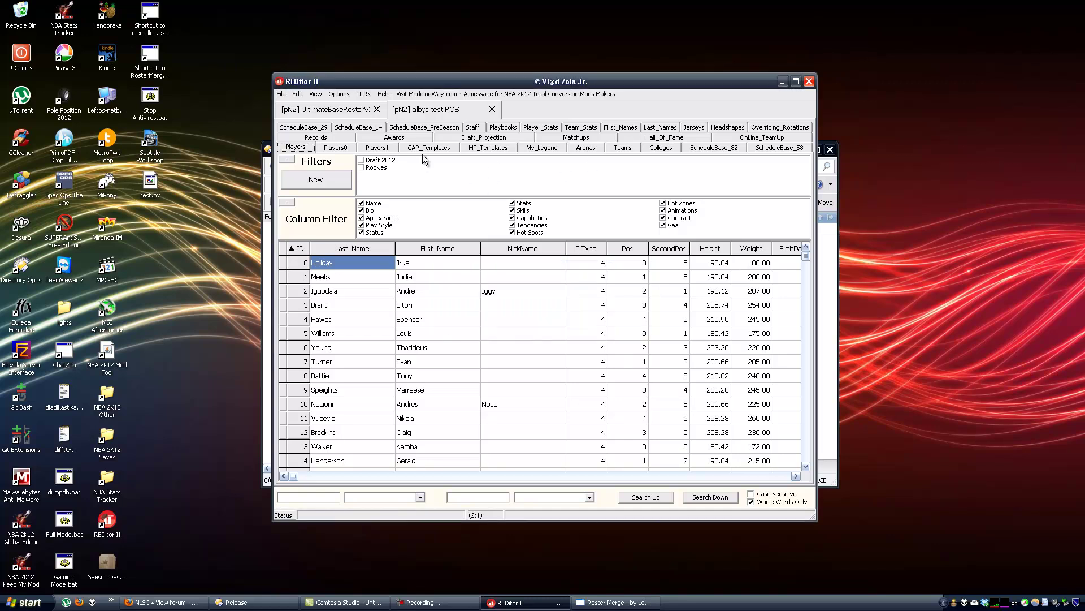
- On the Teams table, show the roster columns and inspect the Pistons' roster slot value 902
{"action": "left_click", "coordinate": [620, 147]}
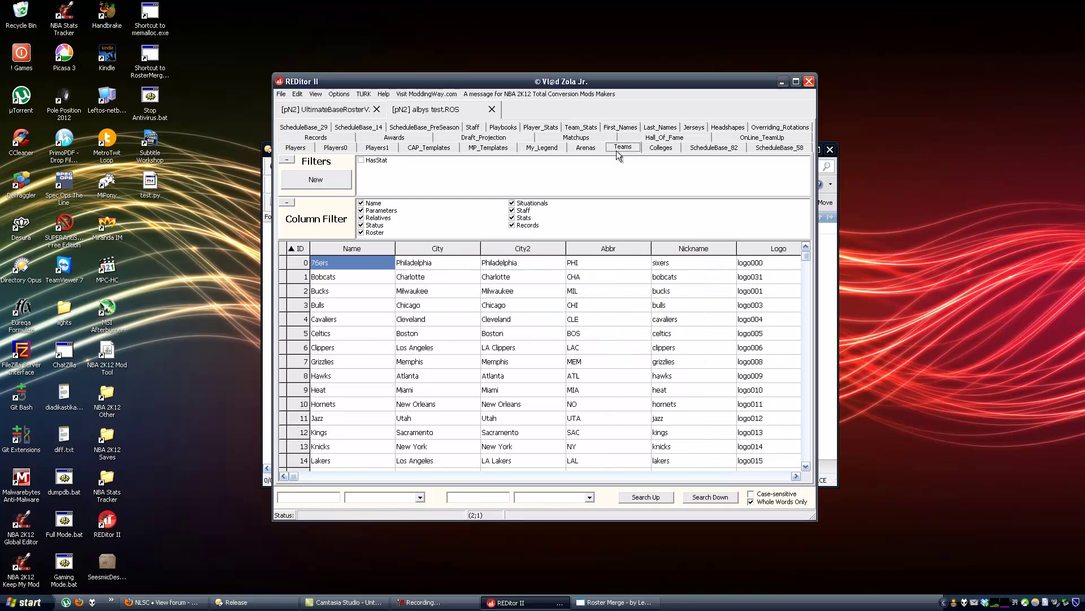
{"action": "left_click", "coordinate": [353, 418]}
{"action": "scroll", "coordinate": [371, 343], "scroll_direction": "down", "scroll_amount": 8}
{"action": "scroll", "coordinate": [371, 343], "scroll_direction": "down", "scroll_amount": 1}
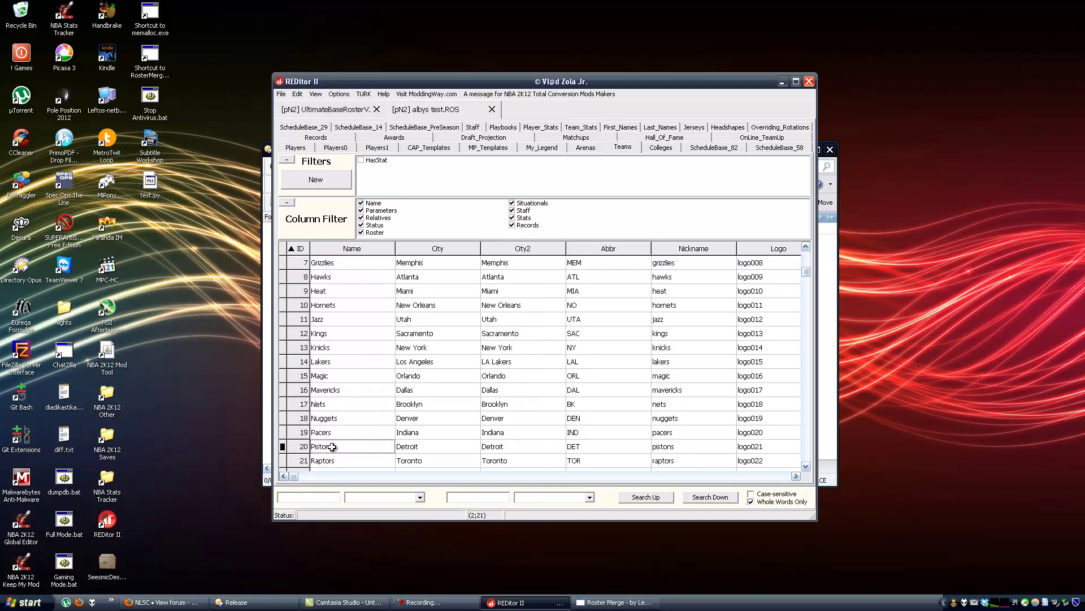
{"action": "left_click", "coordinate": [374, 232]}
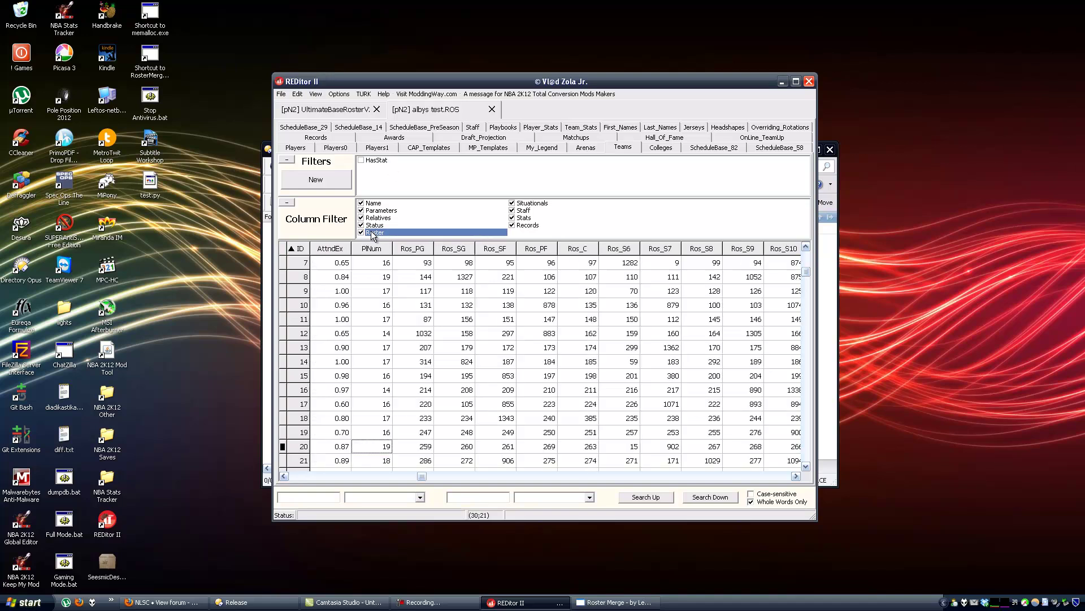
{"action": "left_click", "coordinate": [662, 446]}
- On the Players table, check player 902, Drummond, and his first name
{"action": "left_click", "coordinate": [308, 148]}
{"action": "left_click_drag", "start_coordinate": [805, 256], "coordinate": [800, 372]}
{"action": "left_click", "coordinate": [336, 264]}
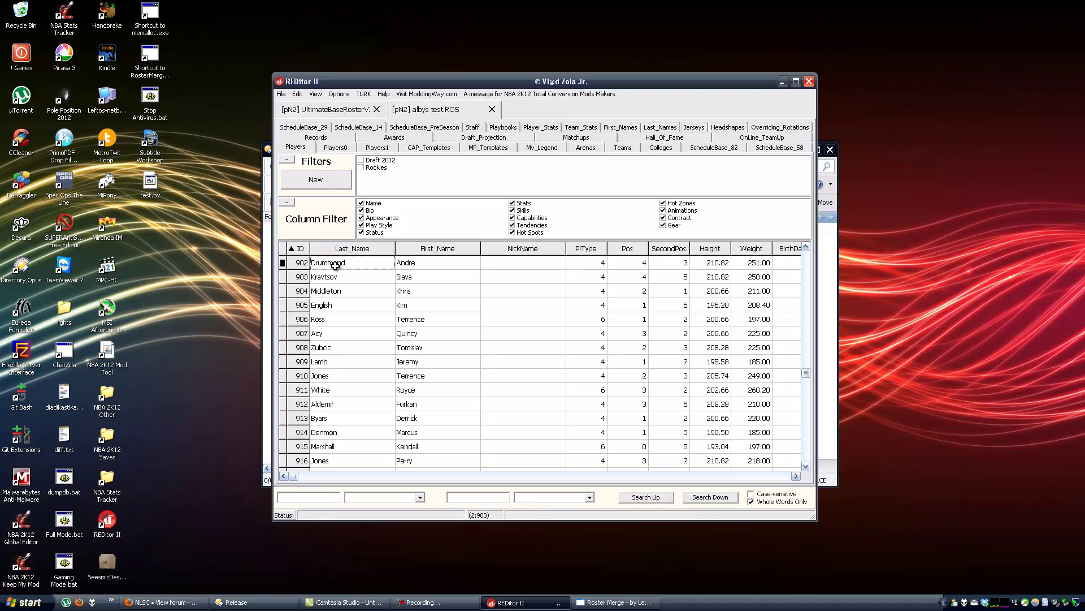
{"action": "left_click", "coordinate": [414, 264]}
- Close REditor II
{"action": "left_click", "coordinate": [281, 93]}
{"action": "left_click", "coordinate": [368, 109]}
{"action": "left_click", "coordinate": [808, 82]}
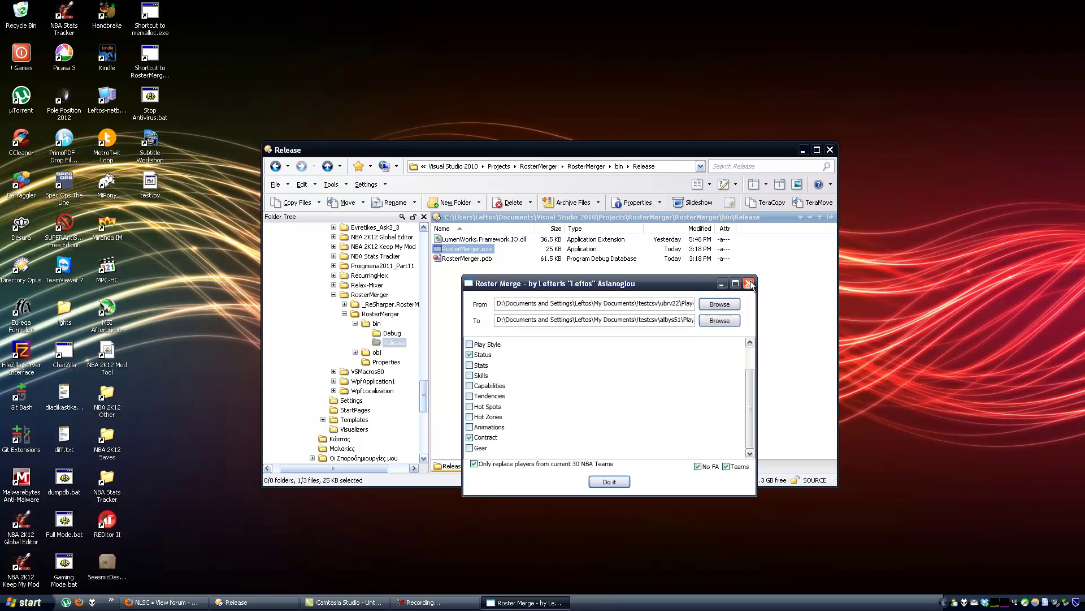